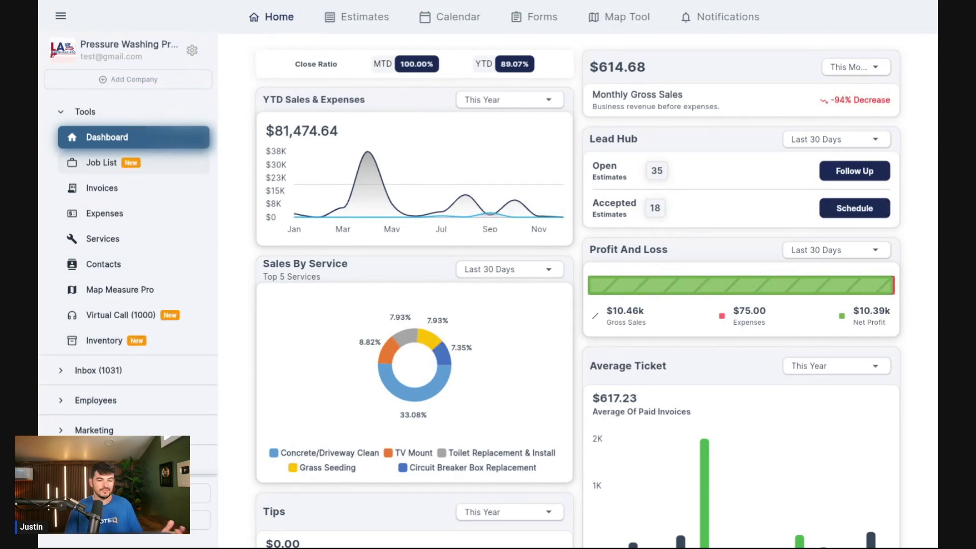
click(102, 162)
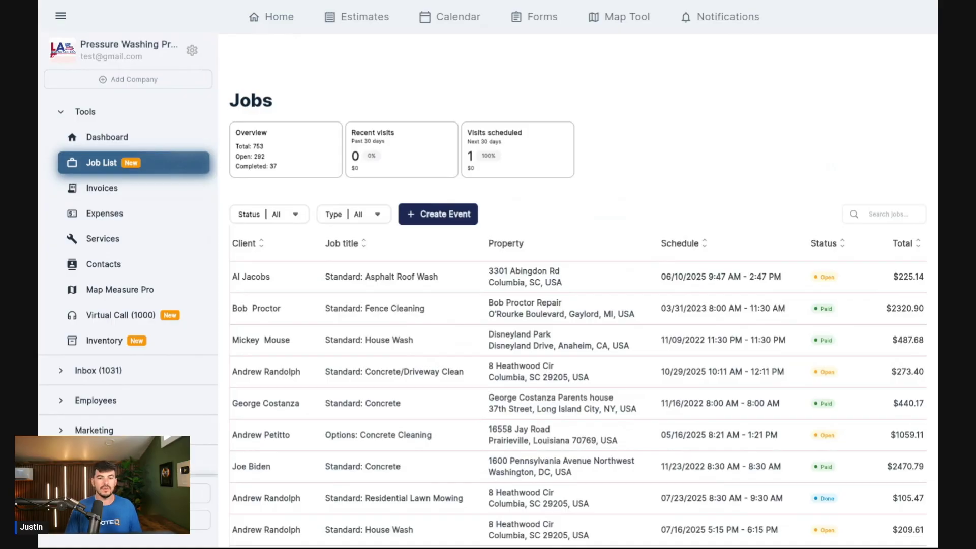
click(440, 28)
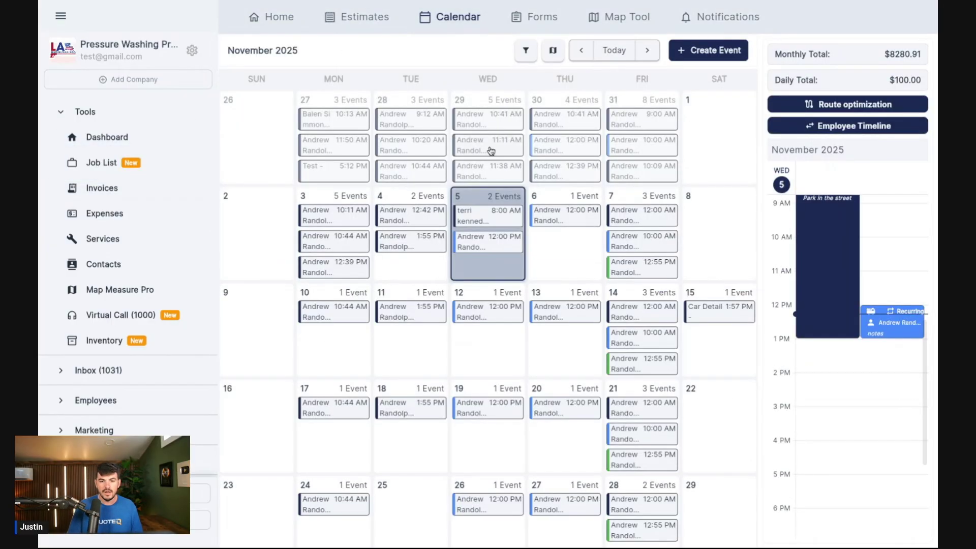
click(473, 124)
click(694, 173)
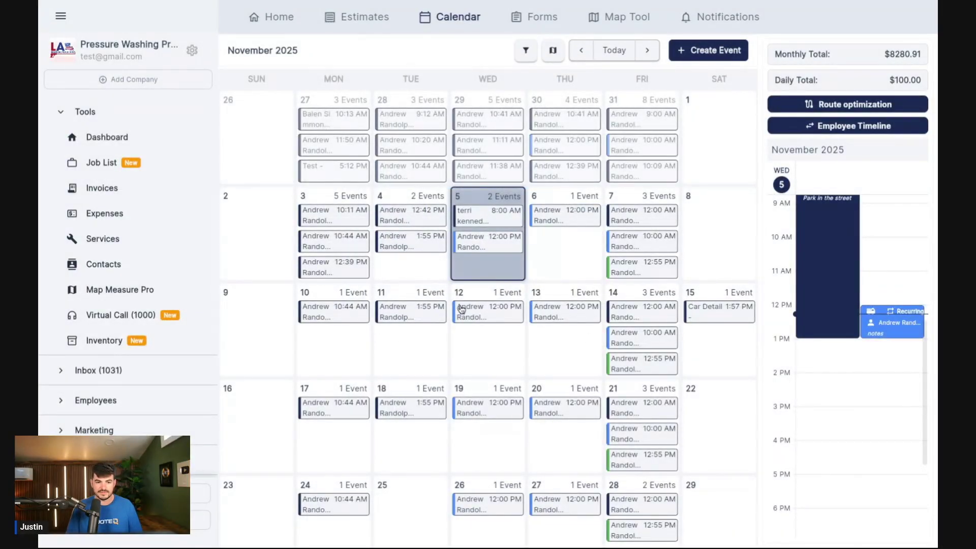
click(123, 163)
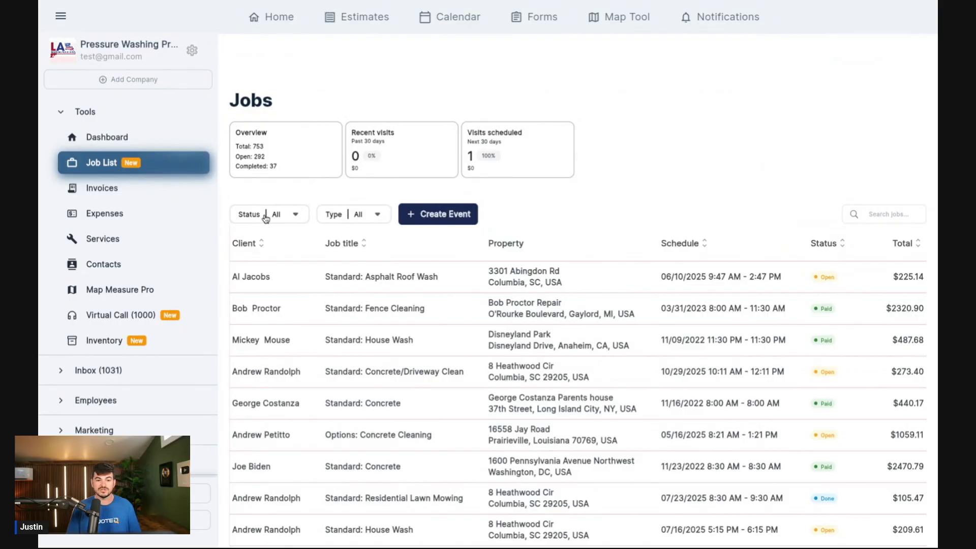
click(424, 218)
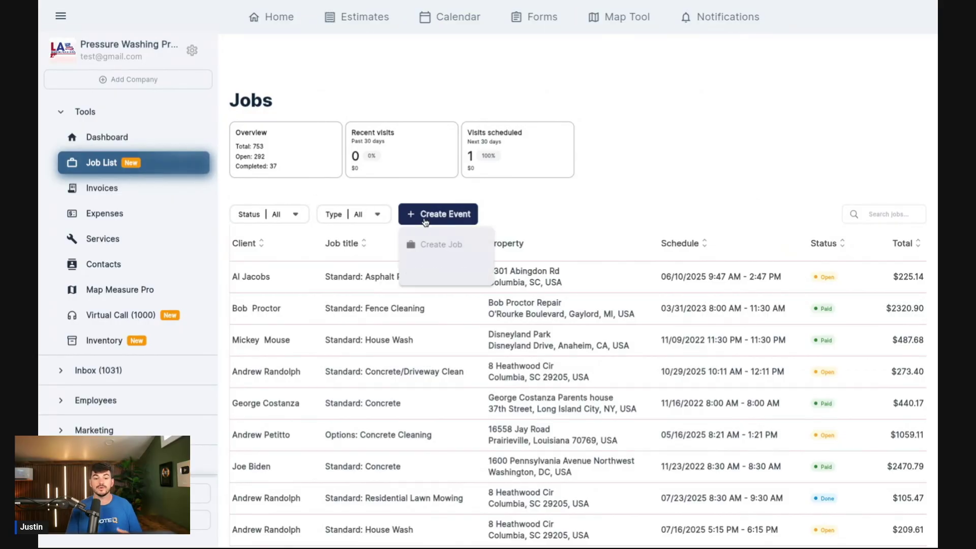
click(559, 202)
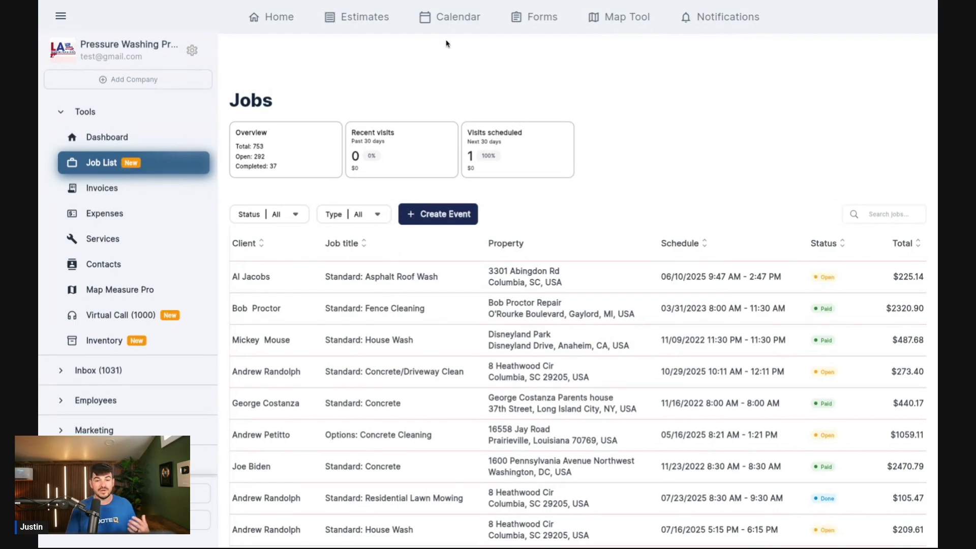
click(450, 24)
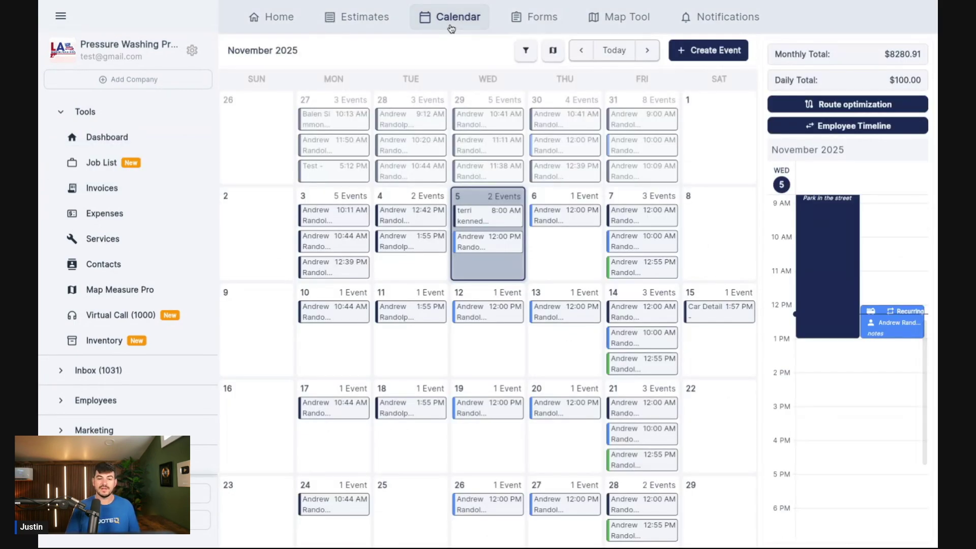
click(141, 167)
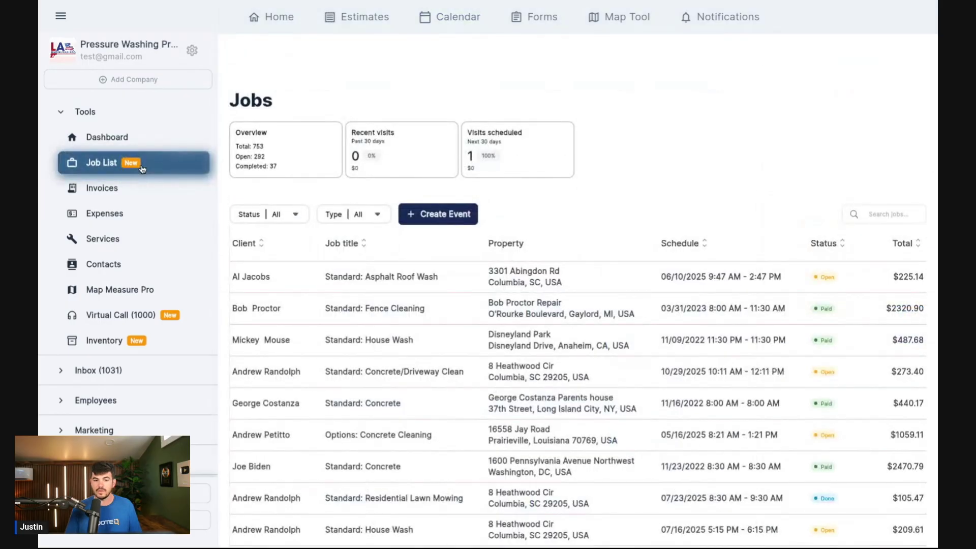
Open the Asphalt Roof Wash job and view its Report: $225.14 total, no labor or expenses, 100% margin
click(587, 285)
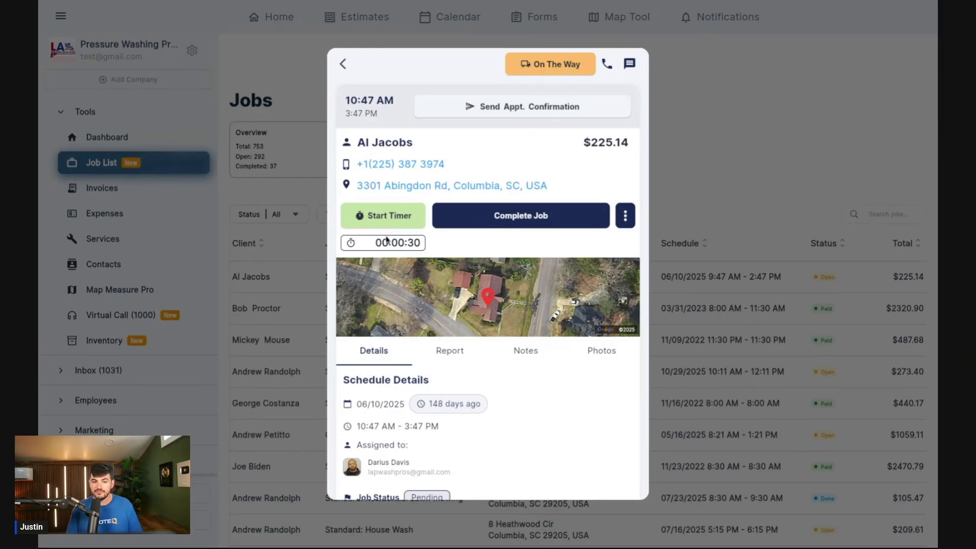
scroll(427, 323, down, 2)
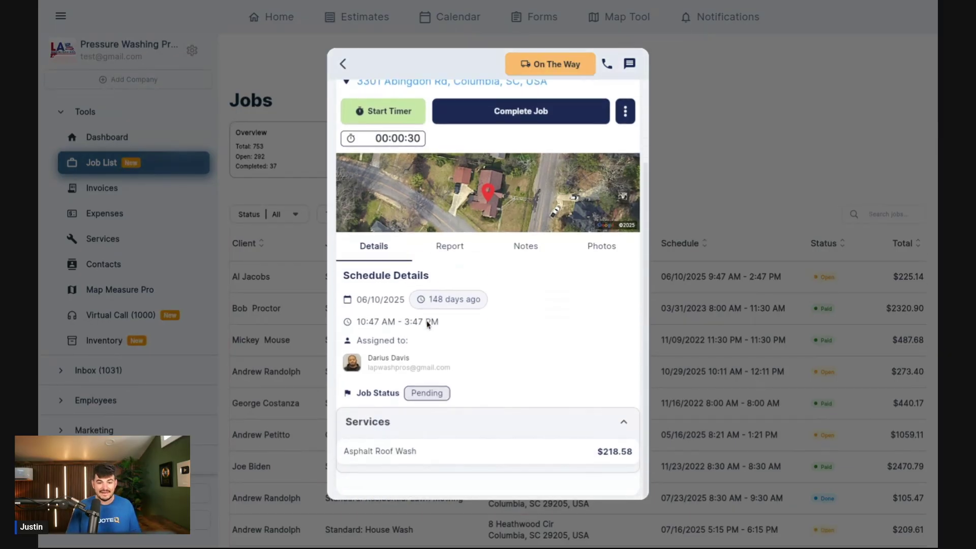
click(445, 254)
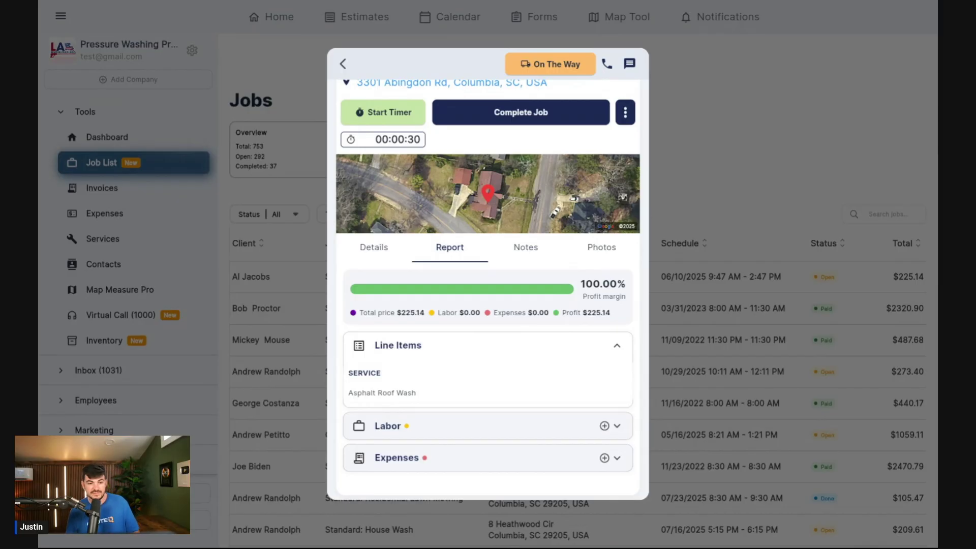
Expand the report's Labor section, then open and dismiss the Add Time Entry form unsaved
click(614, 426)
scroll(572, 409, down, 1)
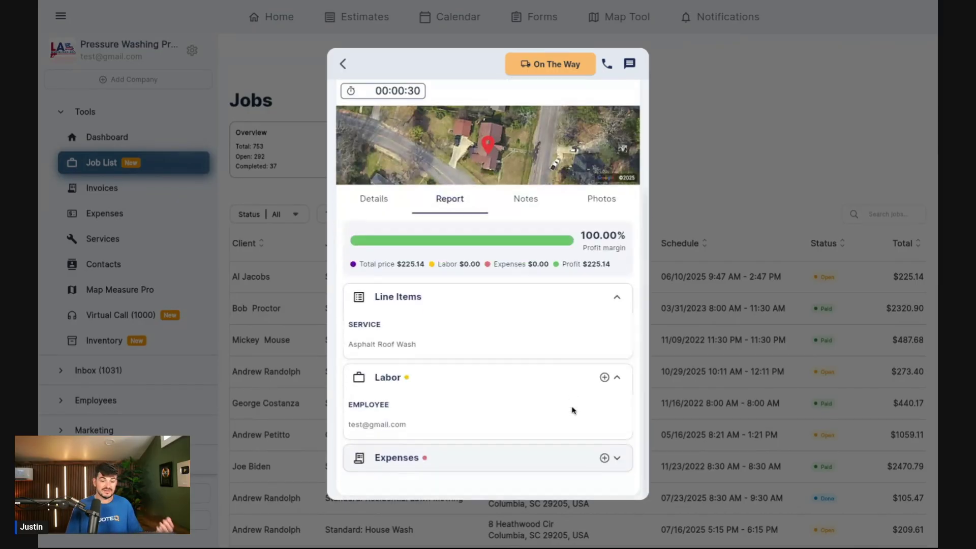
click(604, 378)
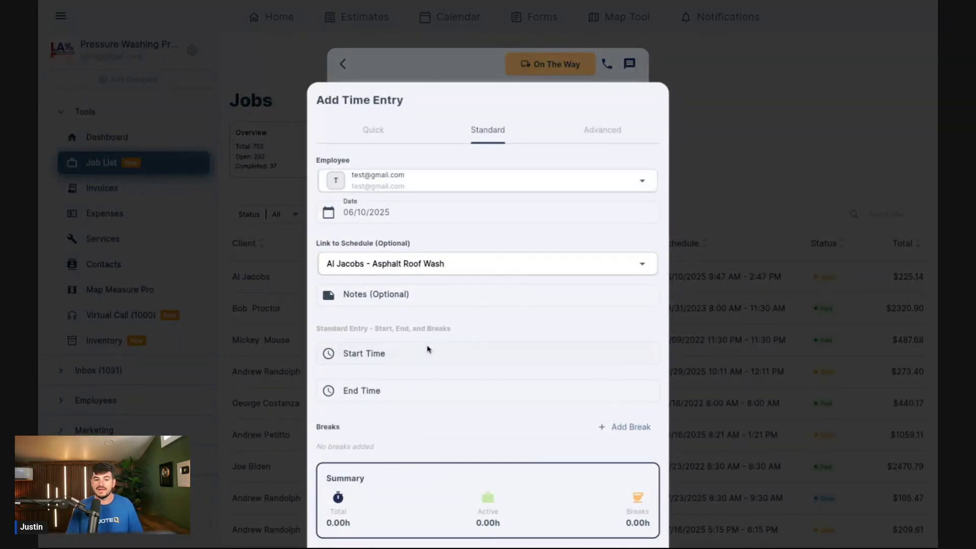
click(693, 159)
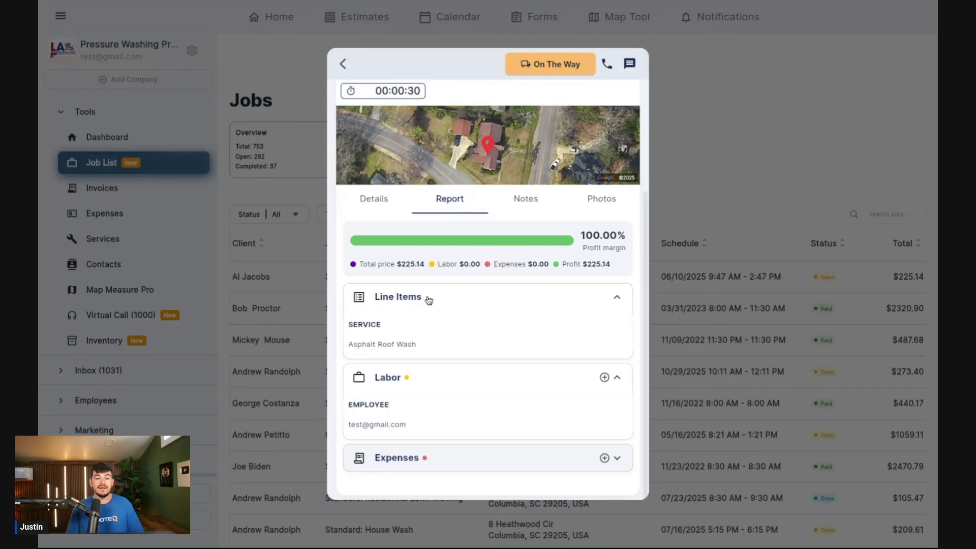
scroll(428, 300, up, 2)
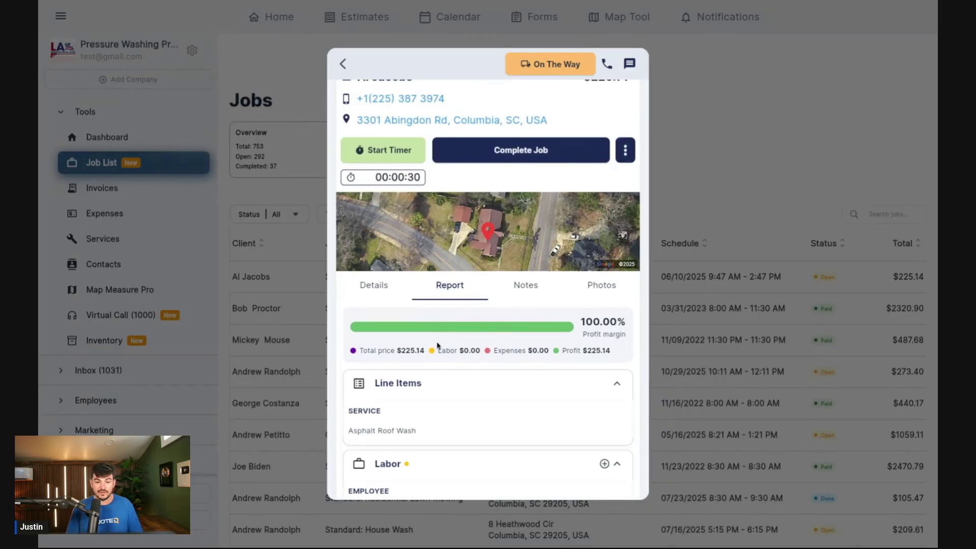
scroll(437, 353, down, 2)
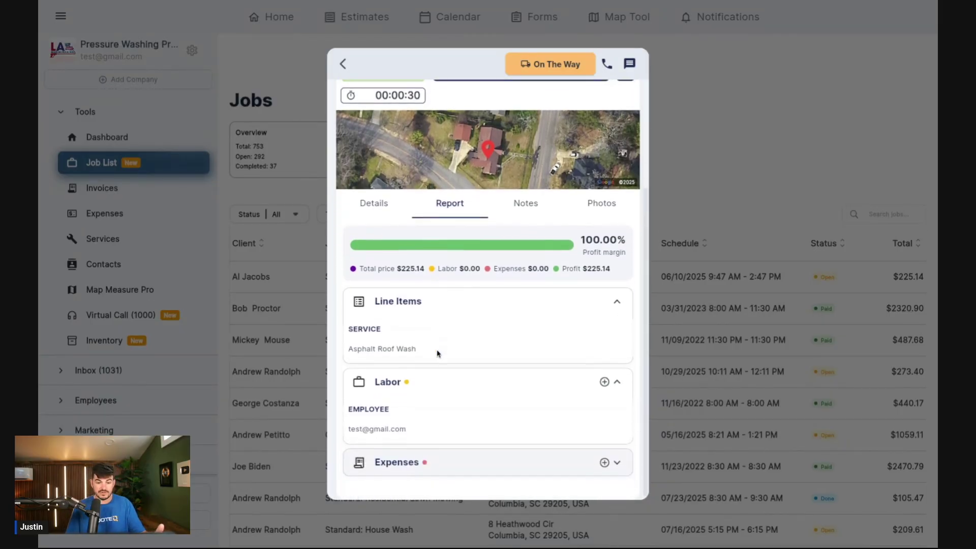
click(605, 462)
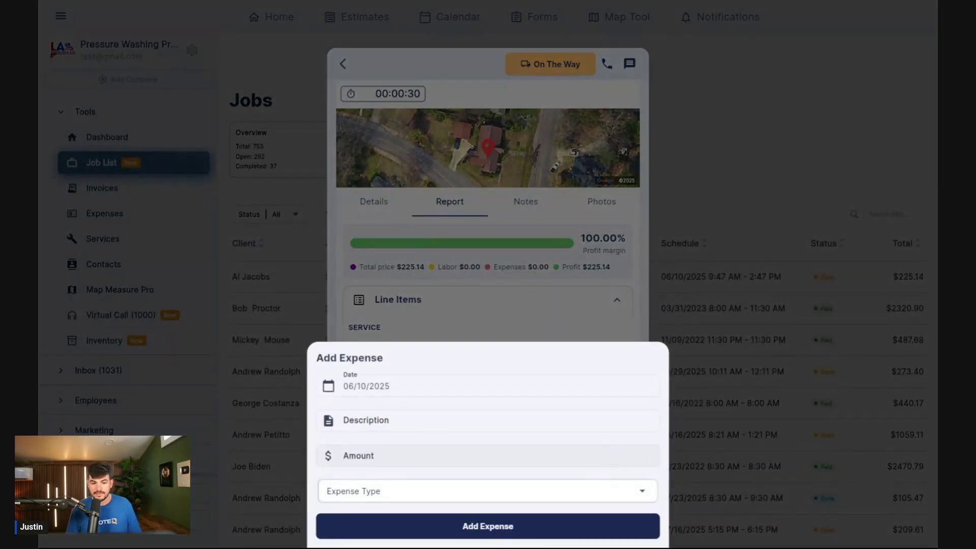
click(437, 497)
scroll(341, 475, down, 2)
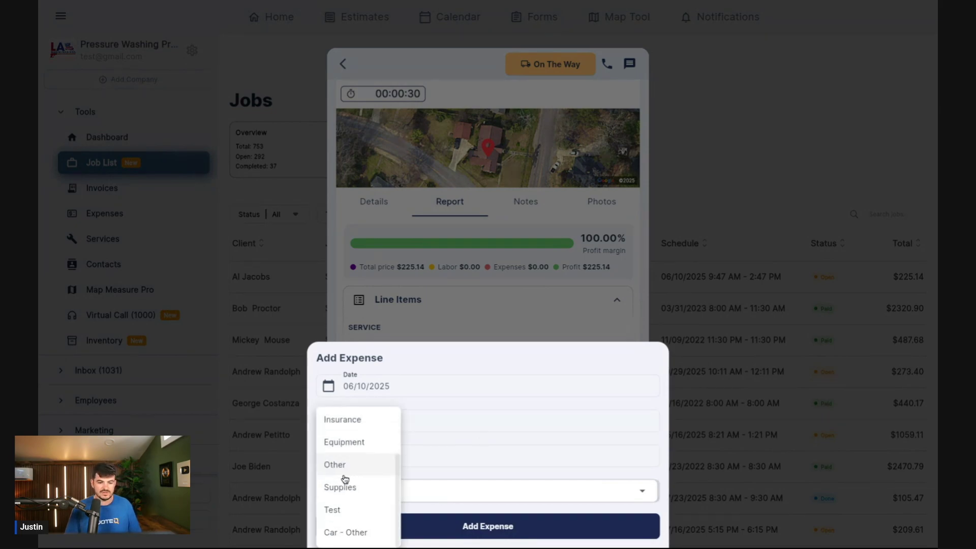
click(344, 497)
click(394, 422)
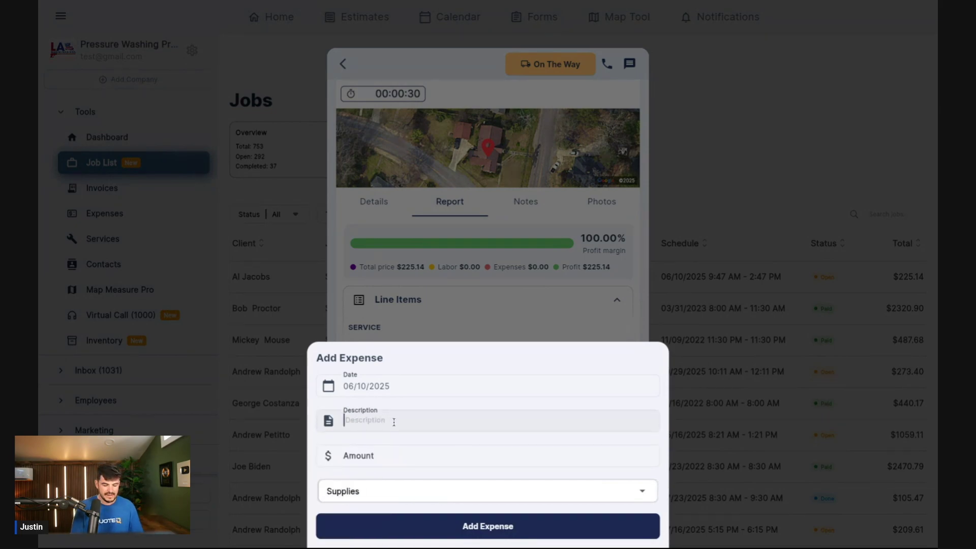
text(chemical)
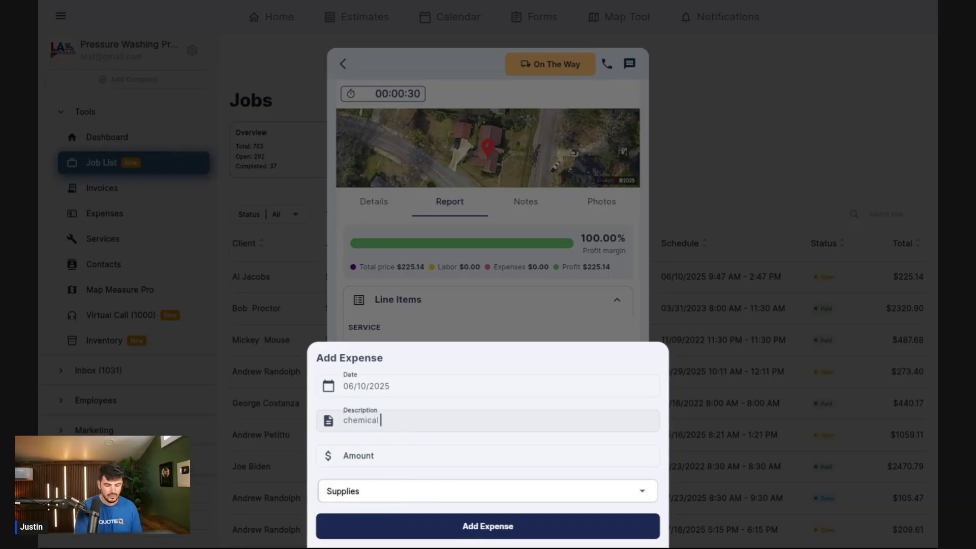
text( for the job)
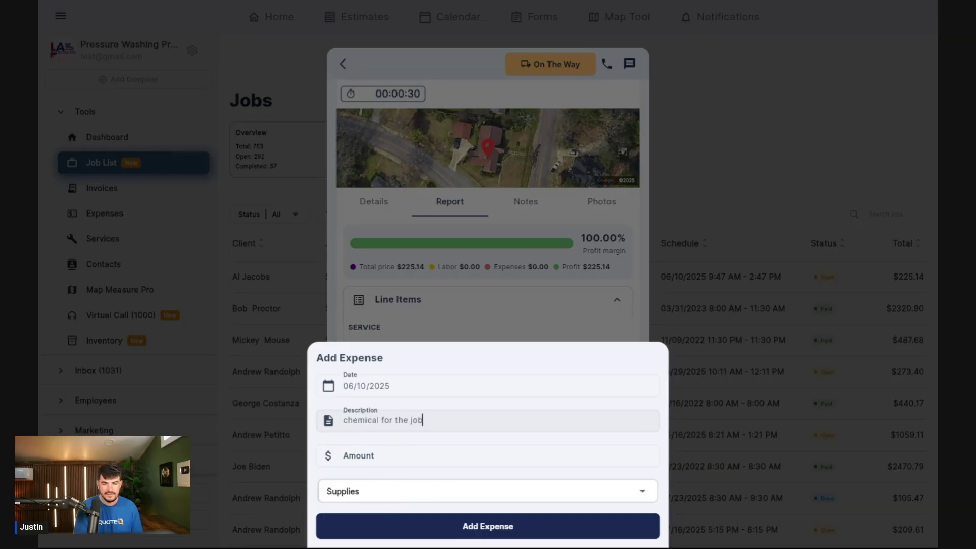
click(363, 497)
click(366, 460)
text(150)
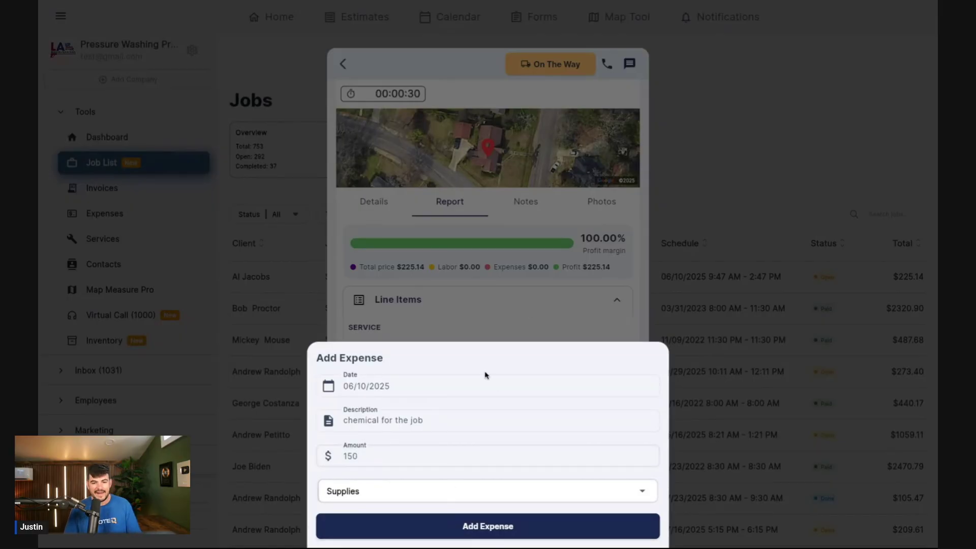
click(512, 300)
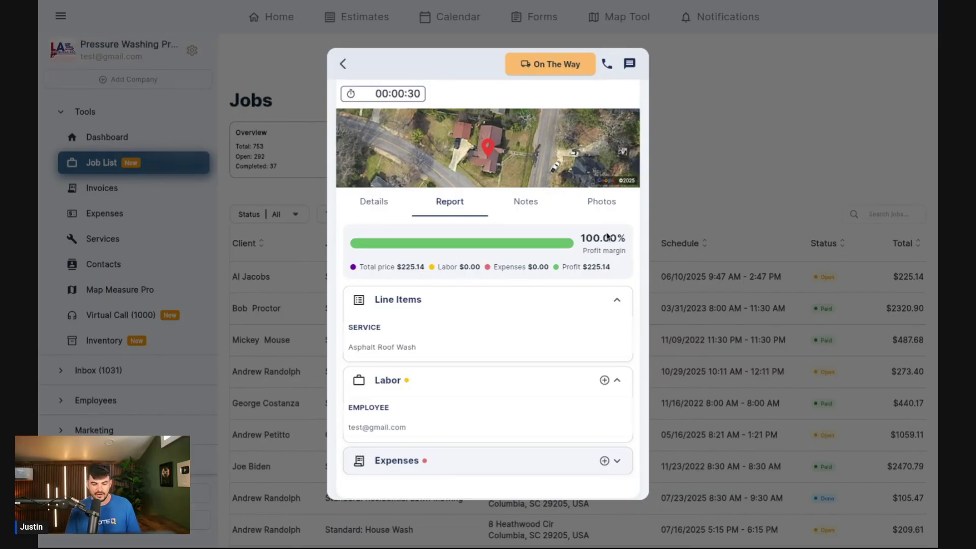
Look through the Abingdon Rd job's notes, photos and schedule details, then close the job
scroll(566, 308, up, 3)
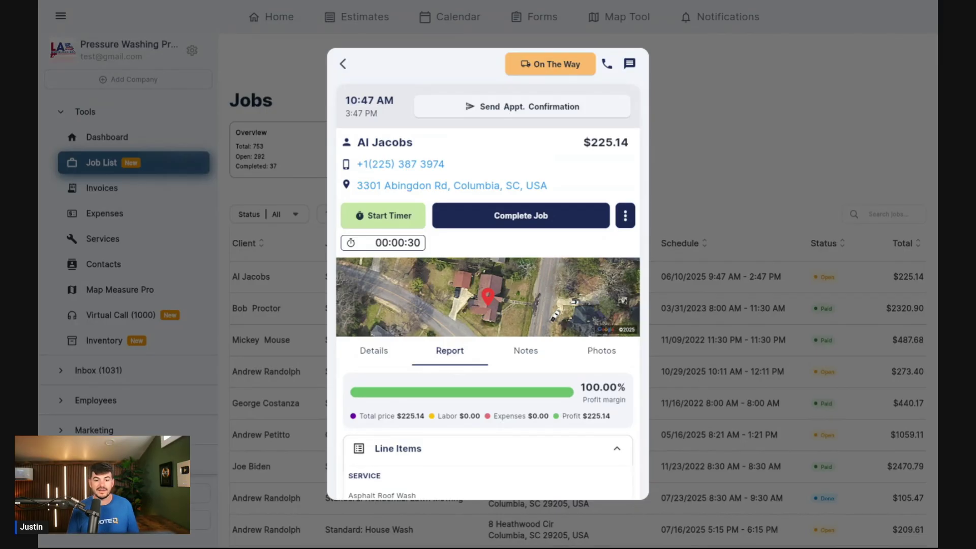
click(533, 355)
click(584, 356)
scroll(583, 358, down, 1)
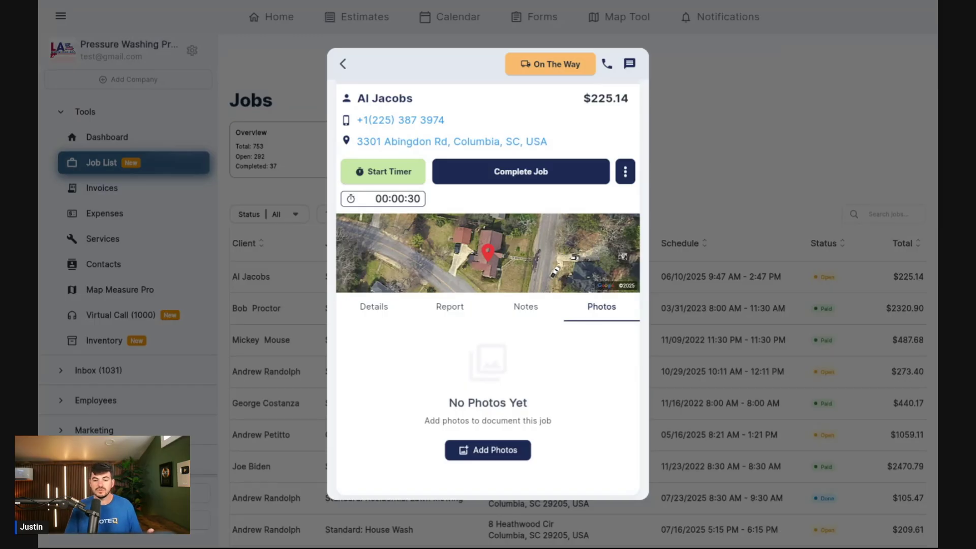
click(375, 312)
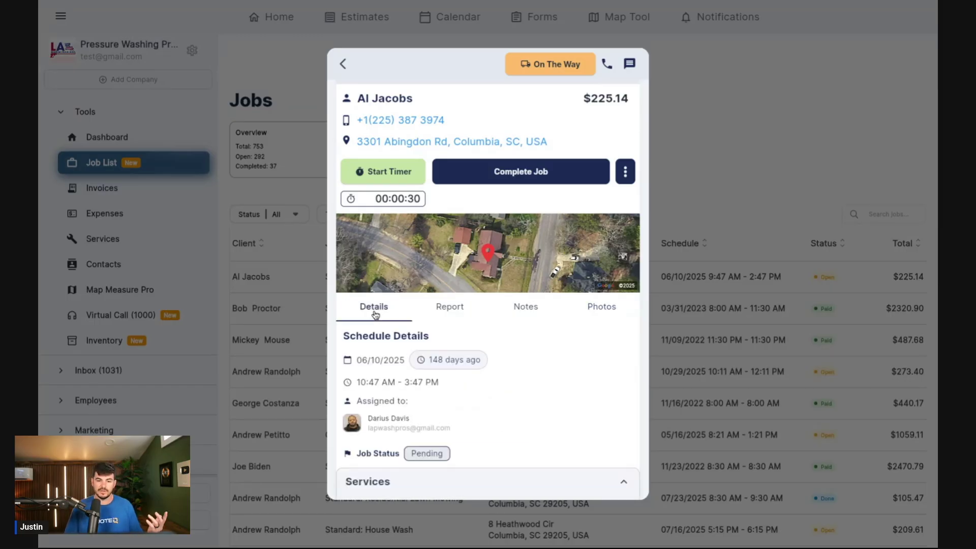
click(727, 217)
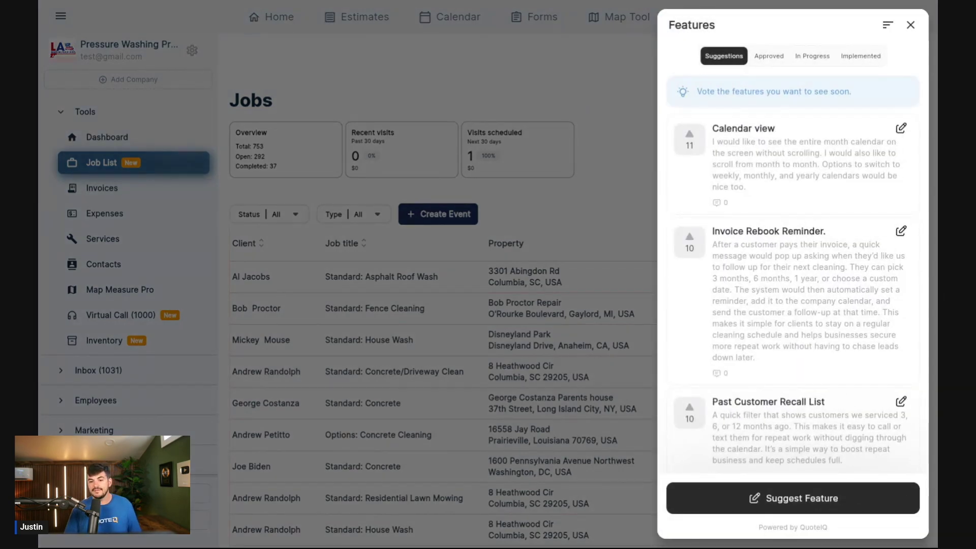
Browse the suggested features, then show the Approved list led by Instant Quote Feedback Buttons (9 votes)
scroll(814, 342, down, 8)
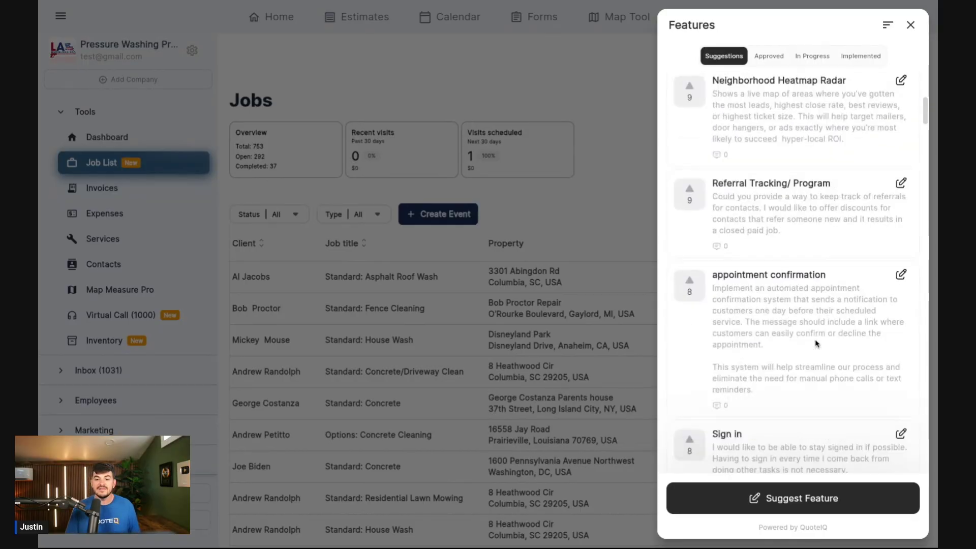
scroll(815, 342, down, 10)
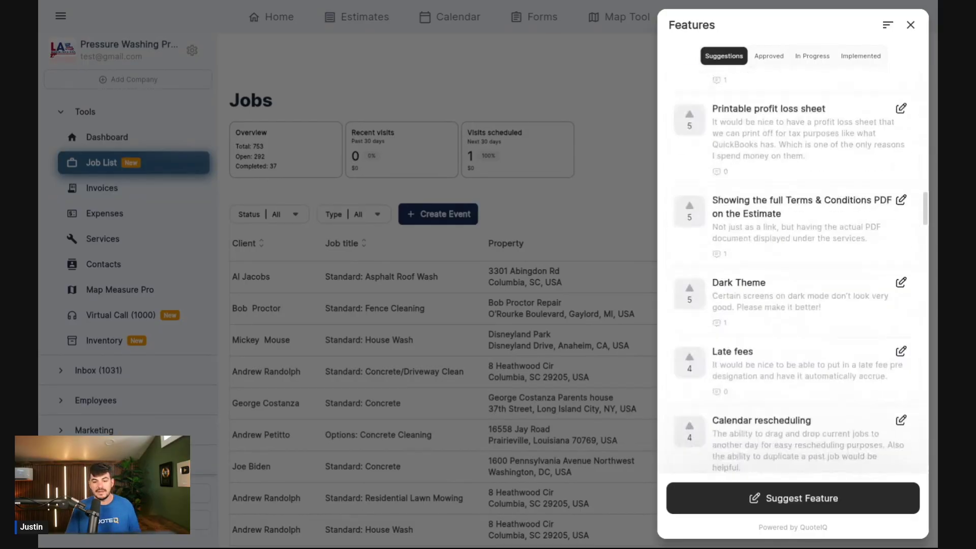
scroll(792, 274, down, 15)
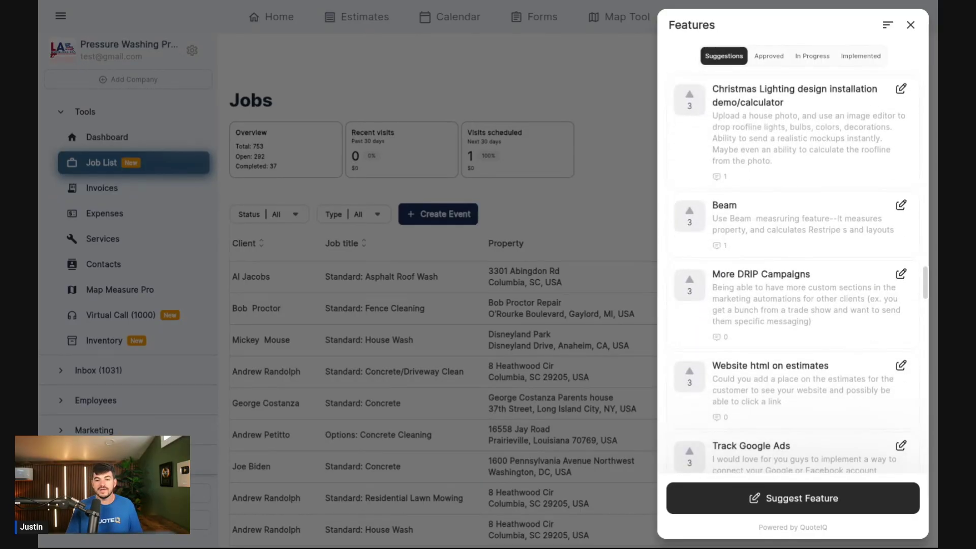
scroll(813, 332, up, 20)
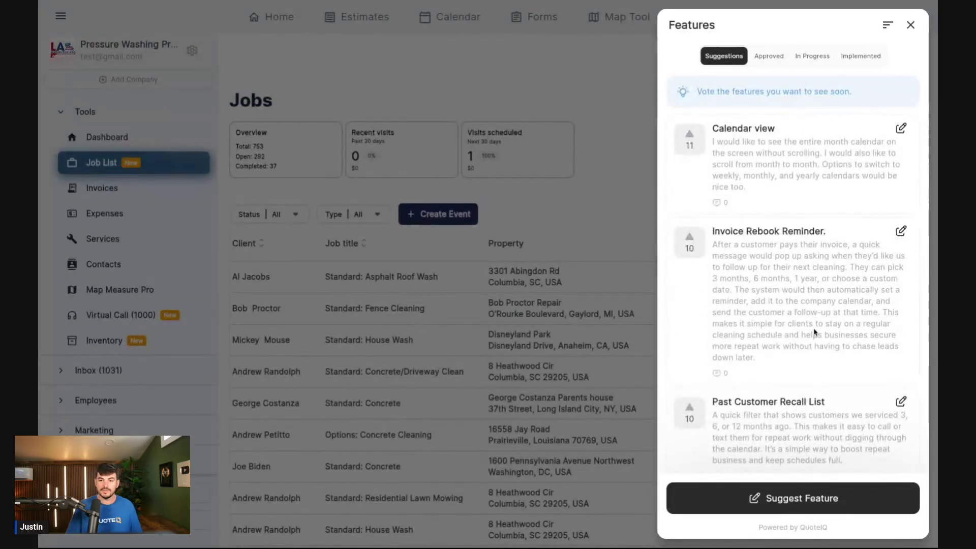
click(778, 57)
click(740, 59)
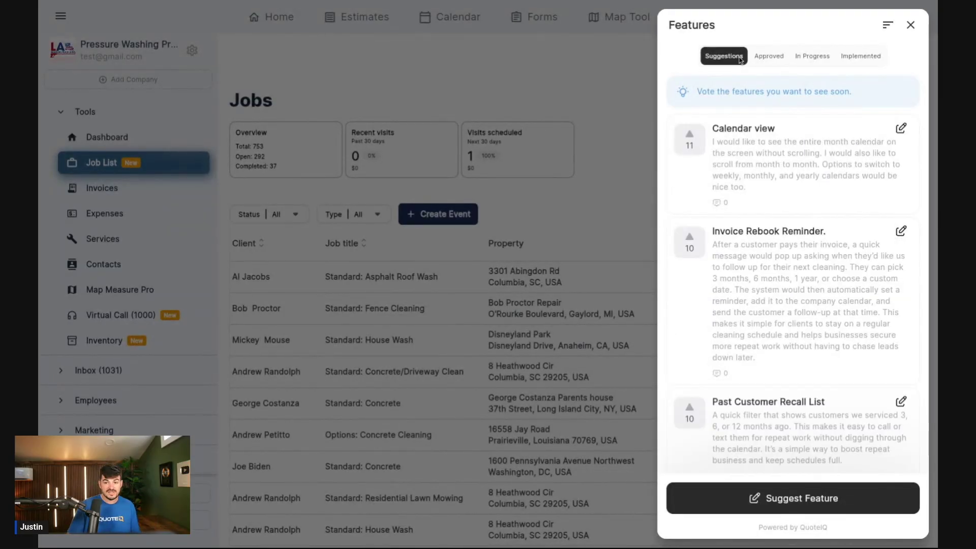
click(758, 61)
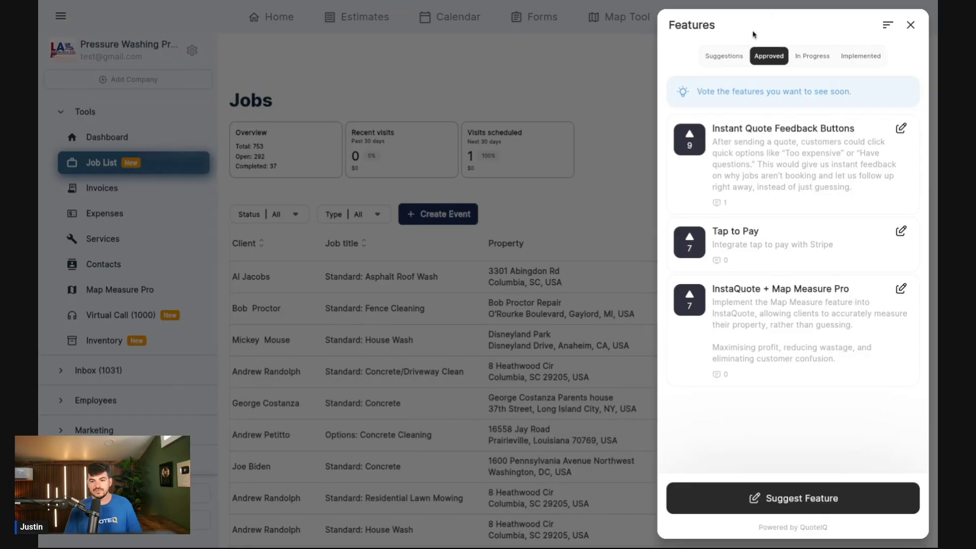
Check the In Progress features, then show the Implemented ones such as Phone number porting
click(810, 54)
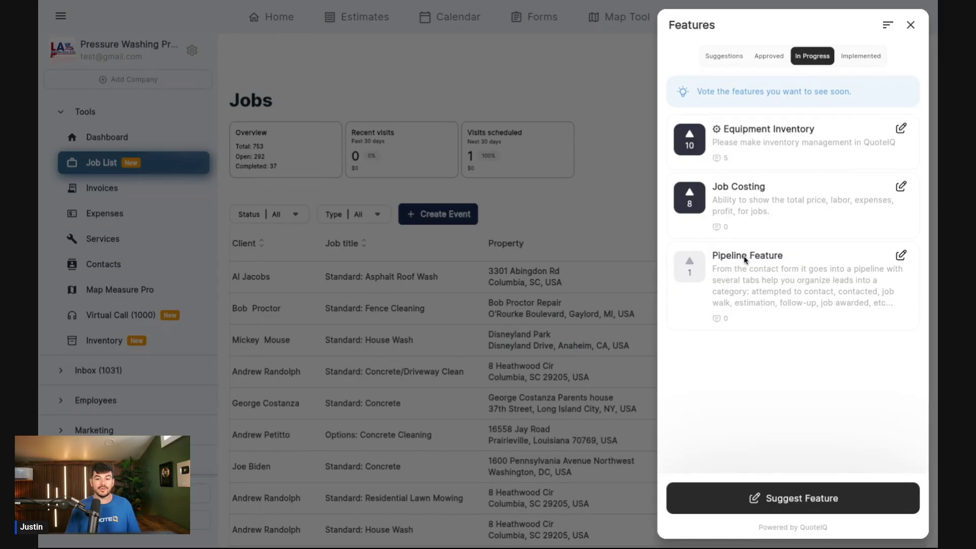
click(869, 57)
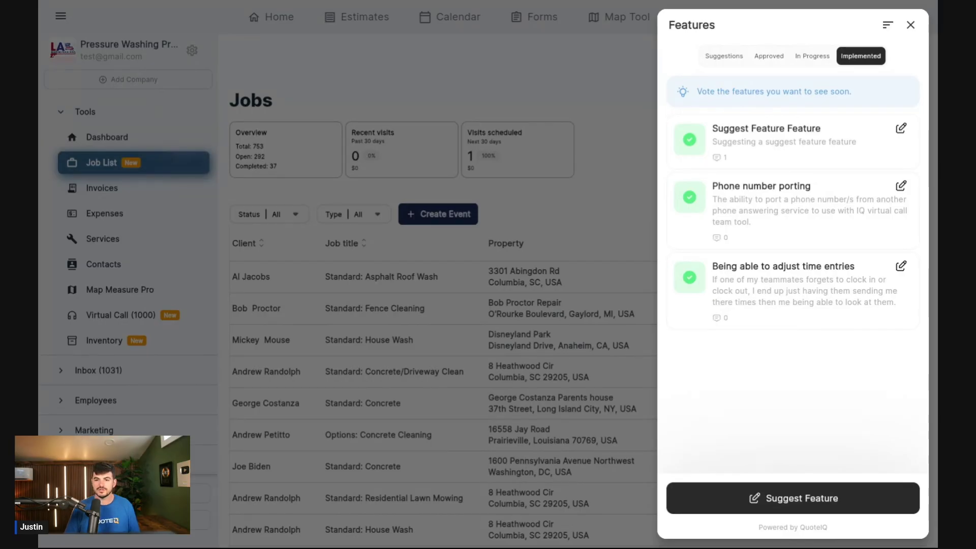
Go back to Suggestions and close the feature board, revealing the 753-job Jobs list
click(732, 59)
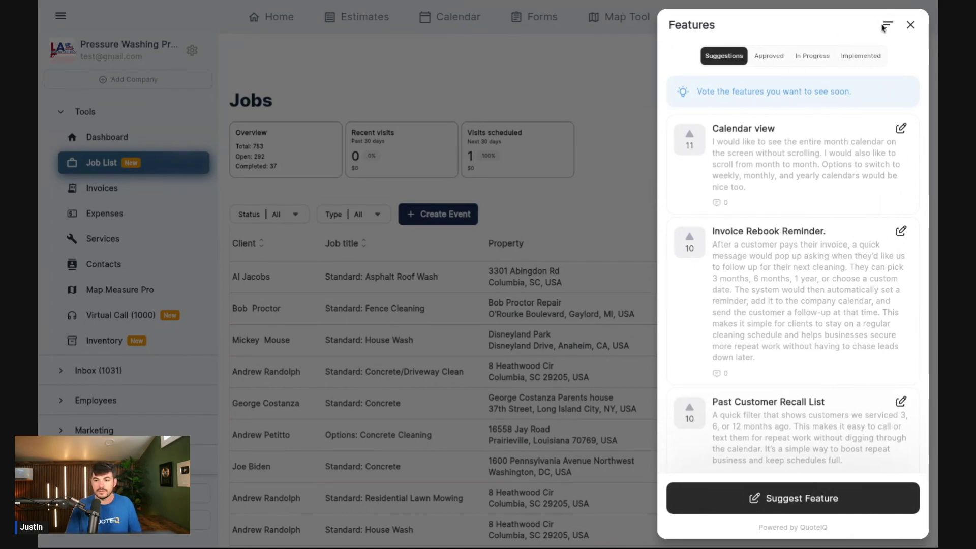
click(911, 27)
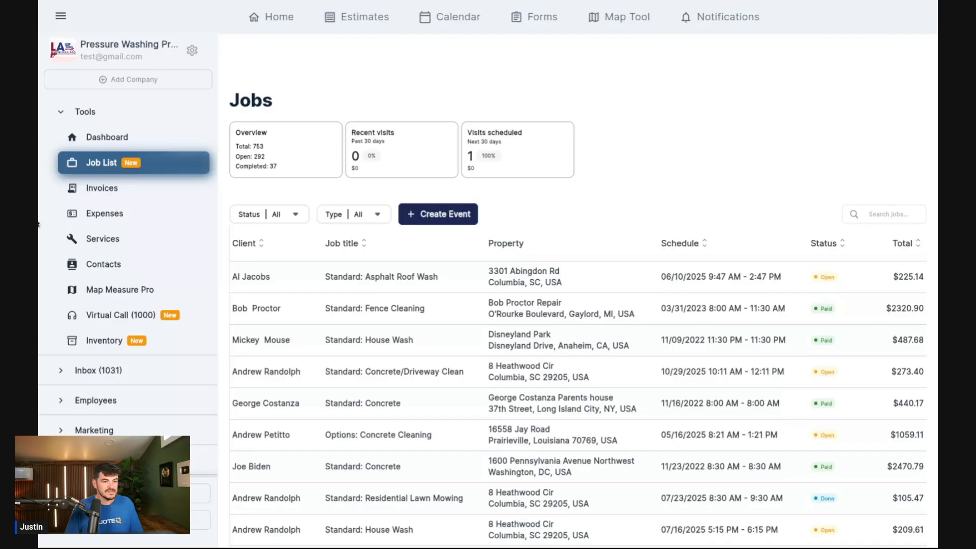
Open the Calendar, review the day's employee timeline, then return to the November 2025 month view
click(451, 20)
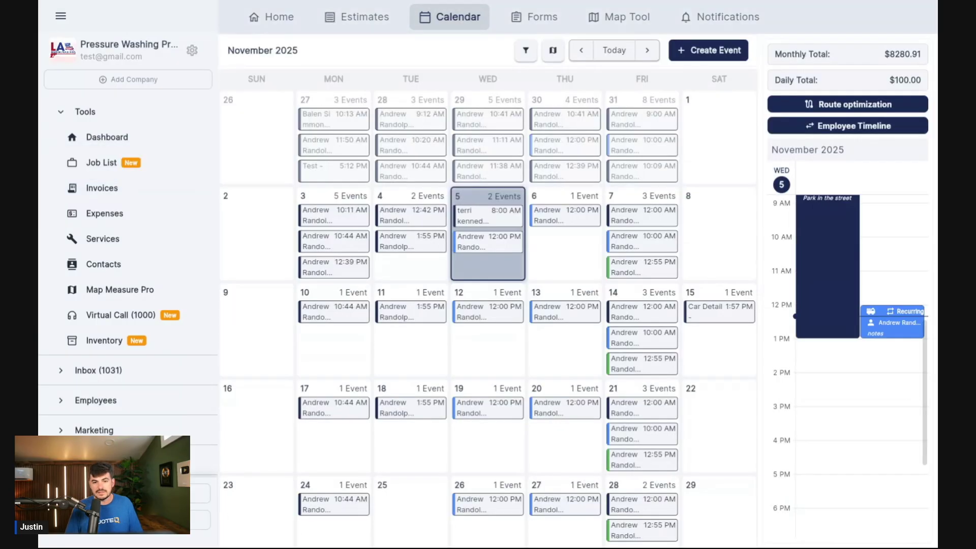
click(853, 129)
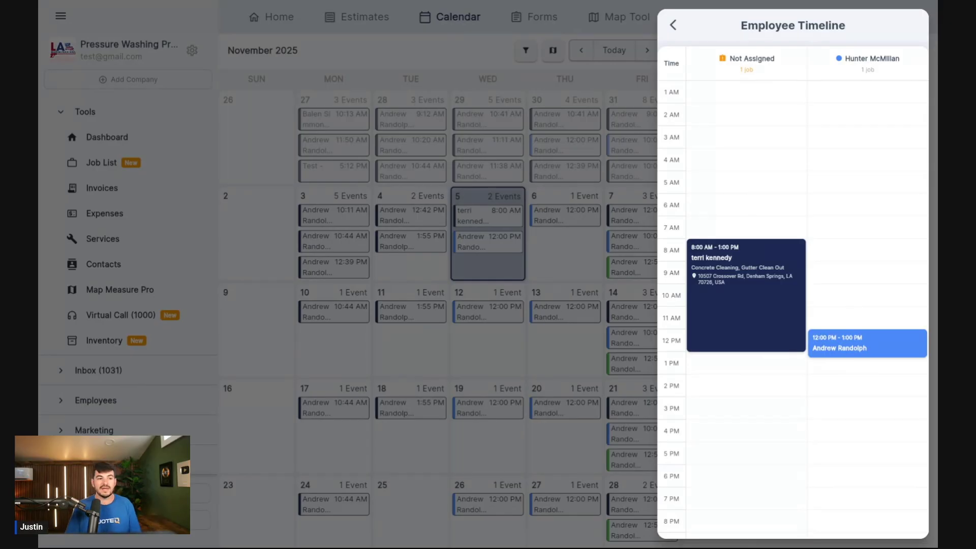
click(674, 26)
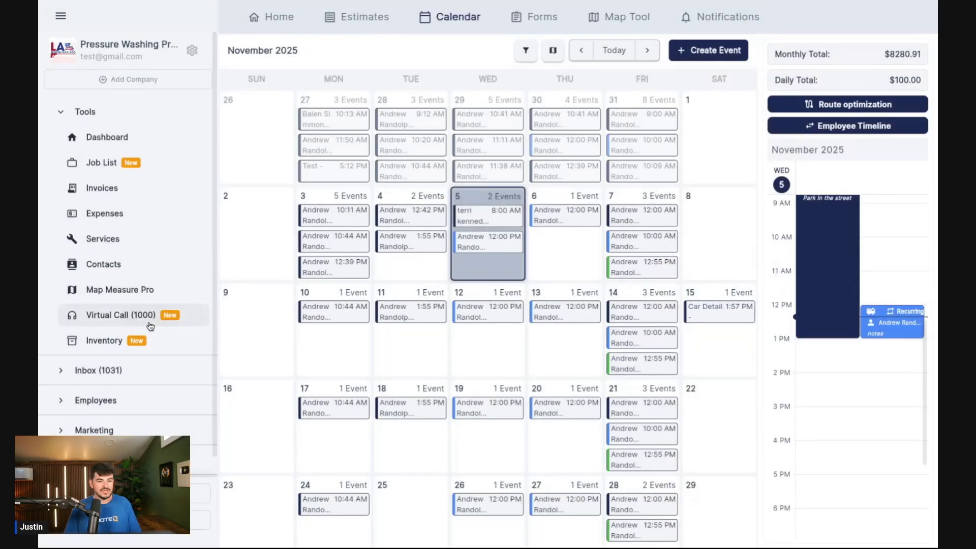
Go to Virtual Call's Agents list and bring up the active agent's options menu
click(151, 325)
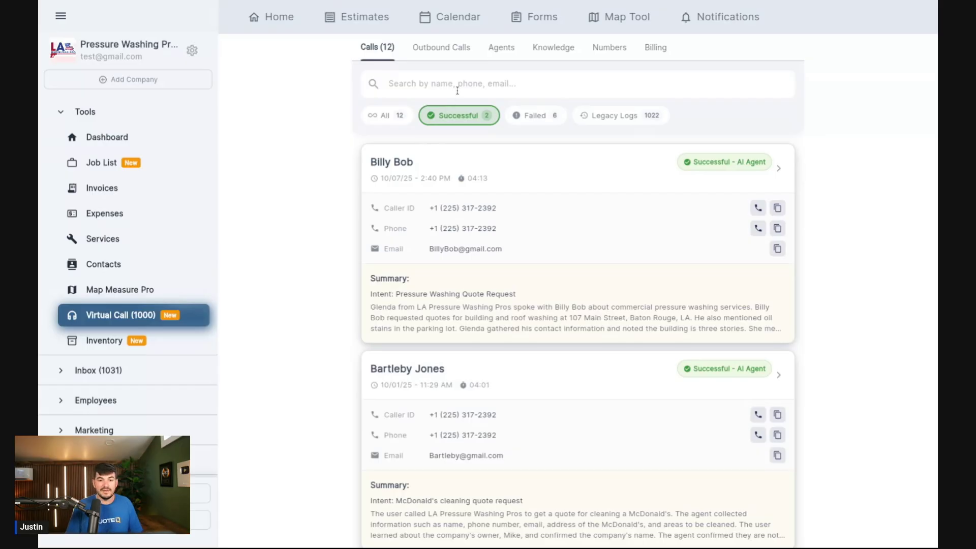
click(506, 53)
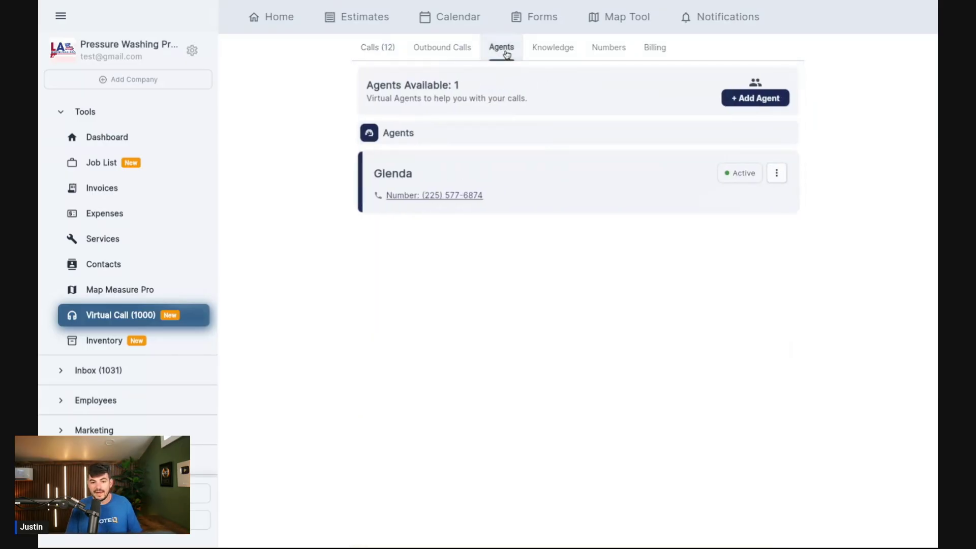
click(776, 173)
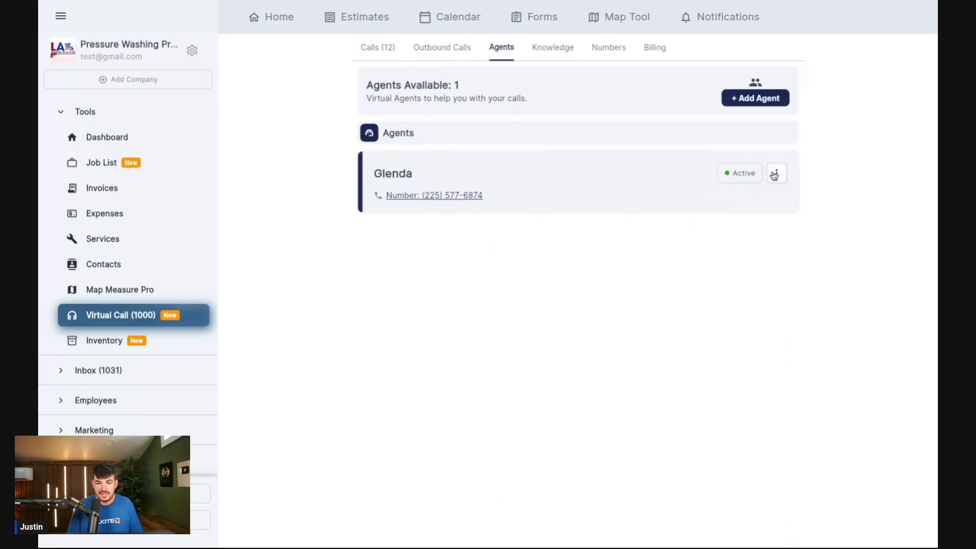
click(729, 227)
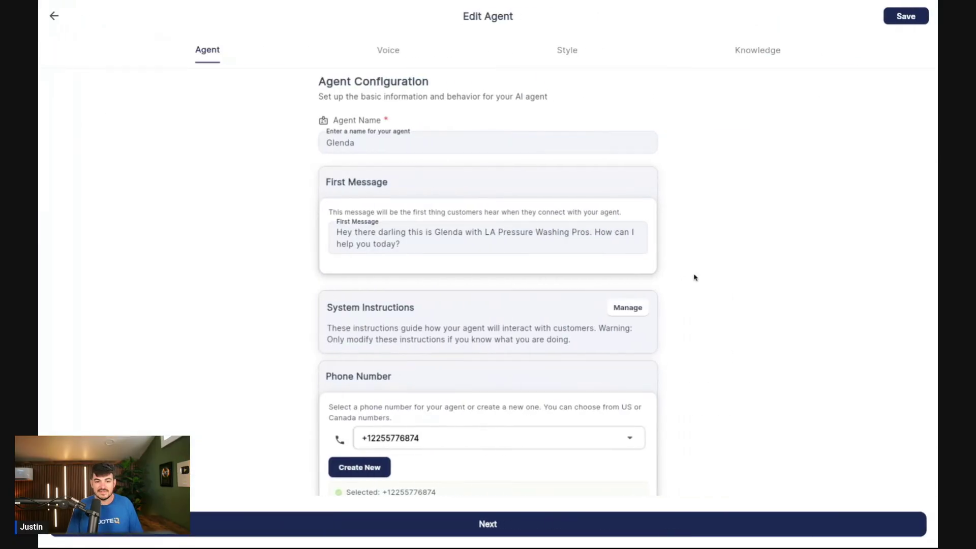
scroll(692, 280, down, 1)
scroll(692, 281, down, 1)
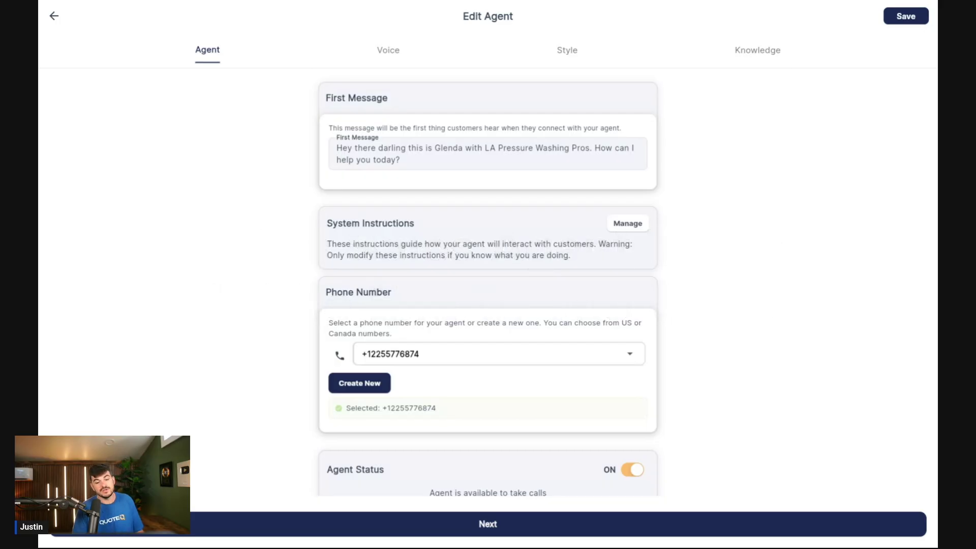
scroll(487, 285, down, 2)
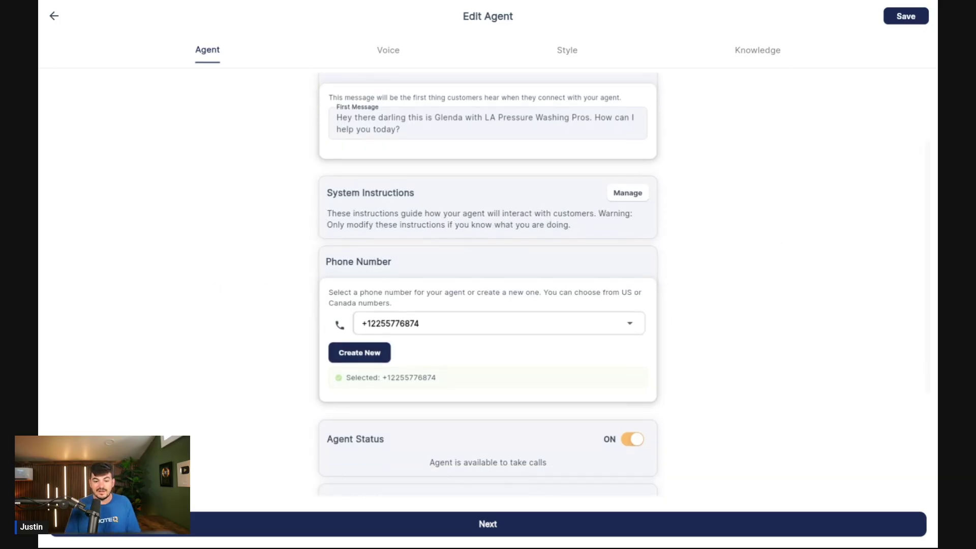
scroll(488, 285, down, 5)
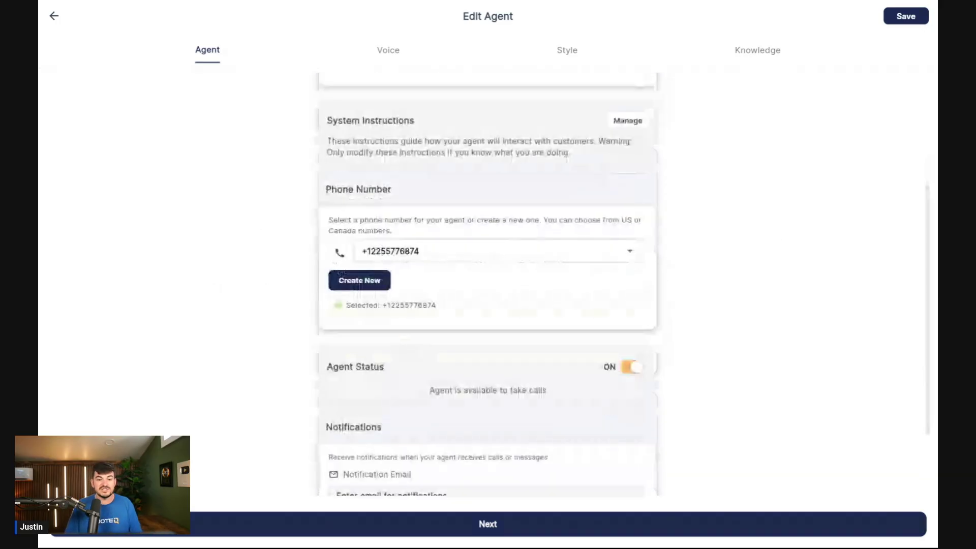
scroll(509, 108, up, 10)
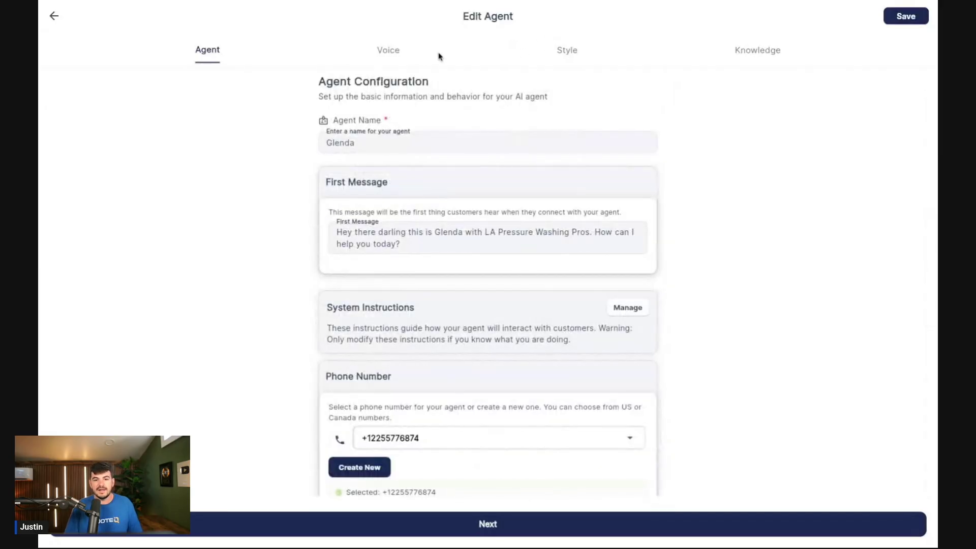
Look through the agent's voice, style and knowledge sources, then leave the editor for the Agents list
click(398, 51)
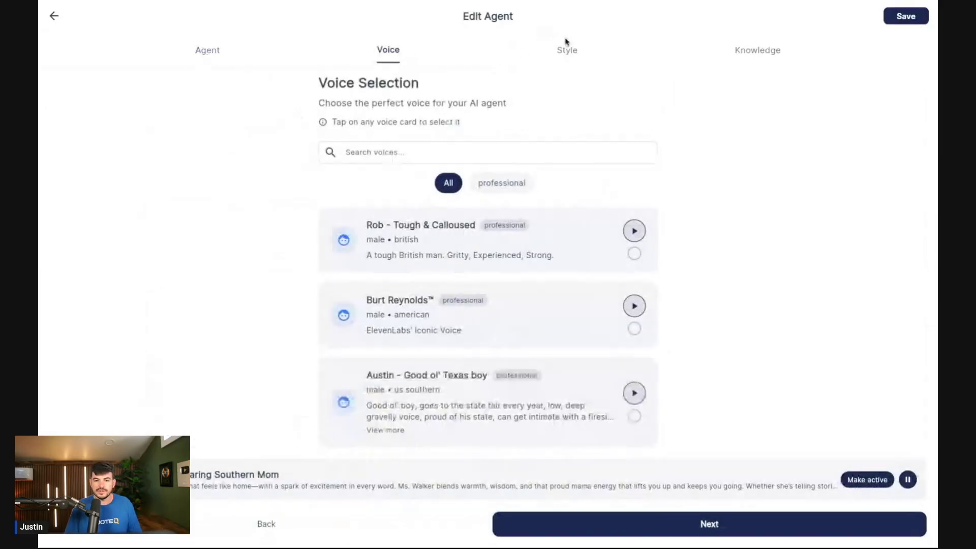
click(566, 50)
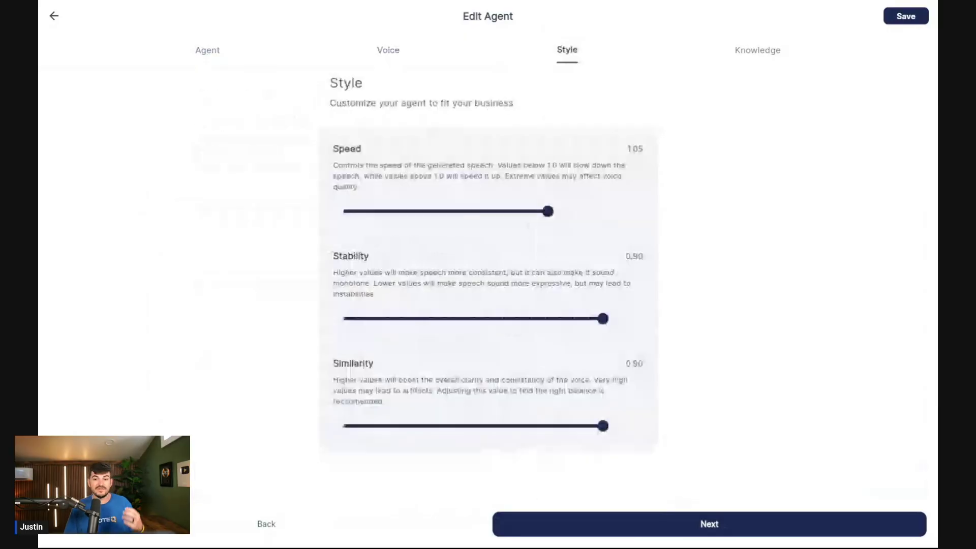
click(757, 50)
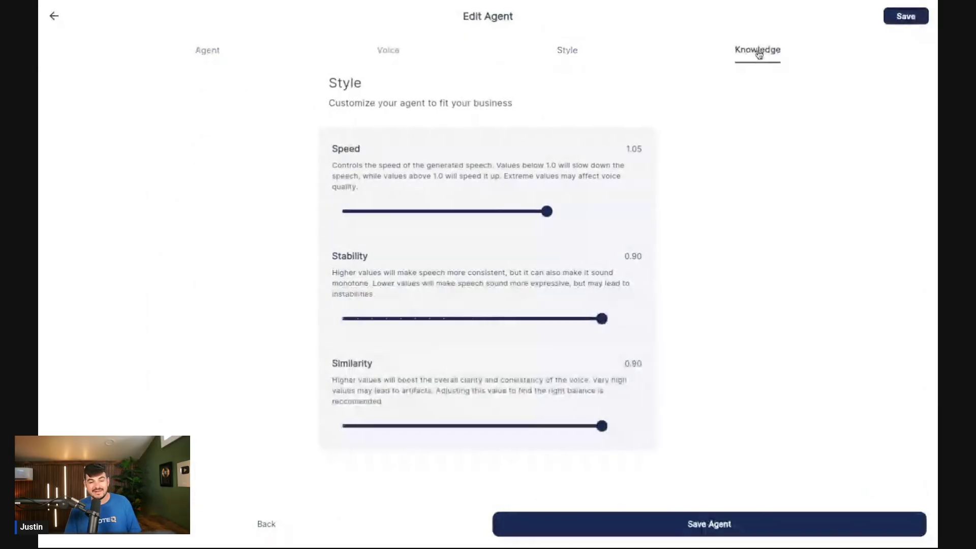
scroll(686, 257, down, 5)
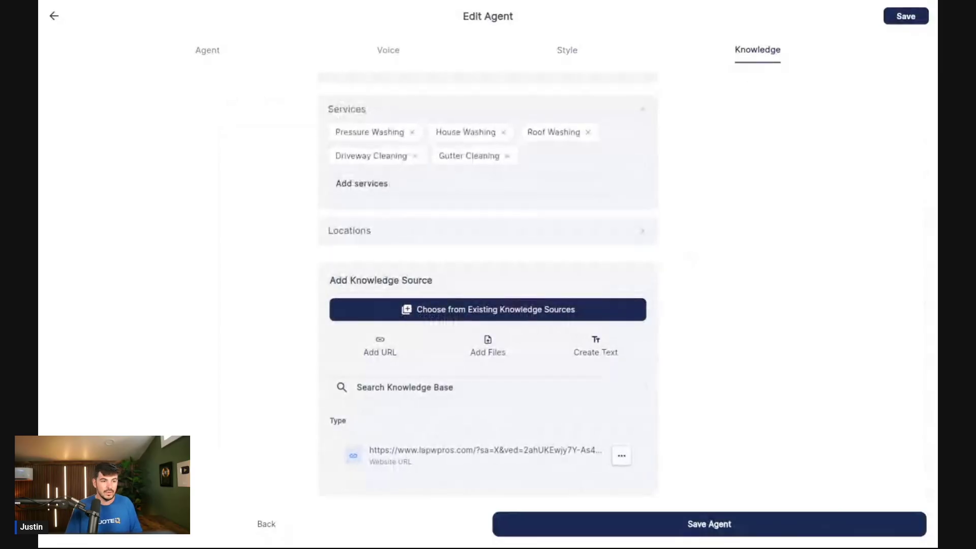
click(57, 14)
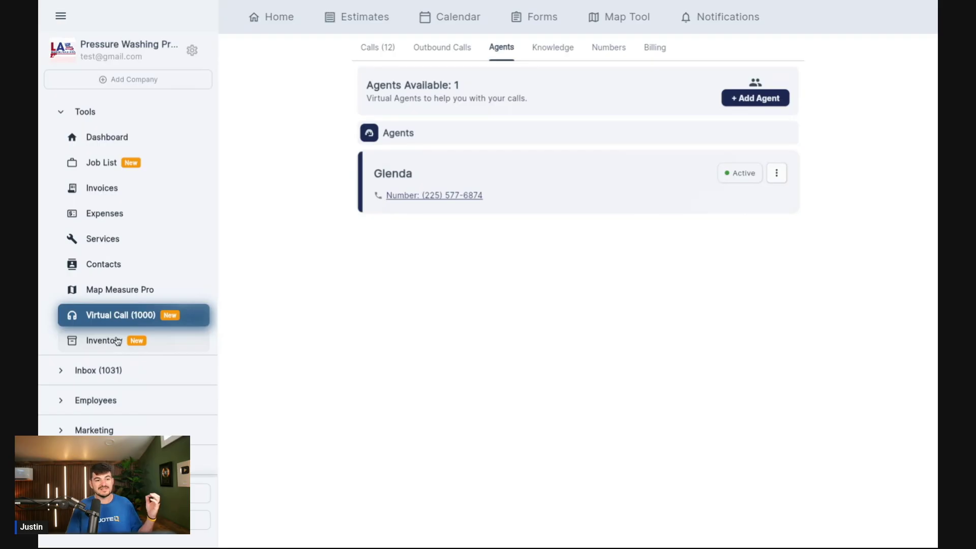
Open Inventory and discard a new Add Product form without saving
click(117, 340)
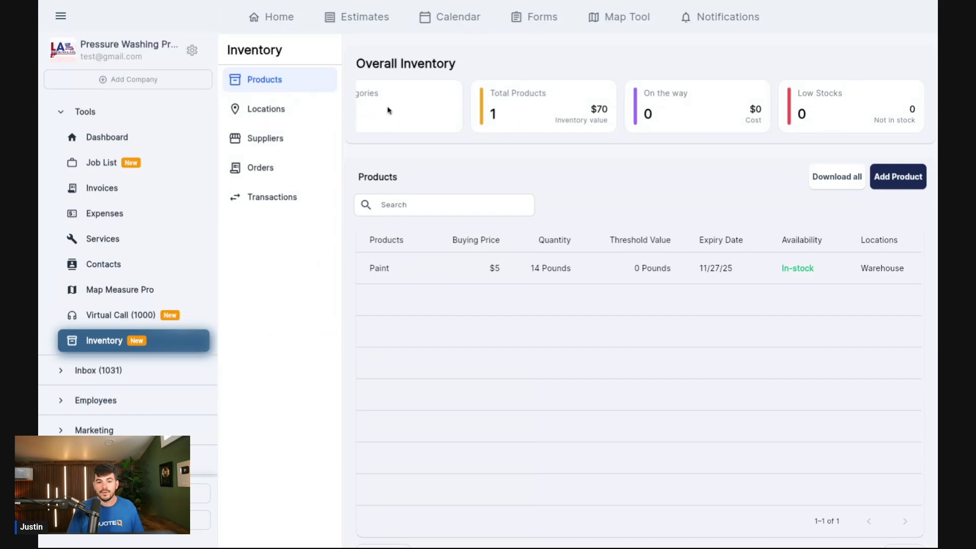
click(897, 176)
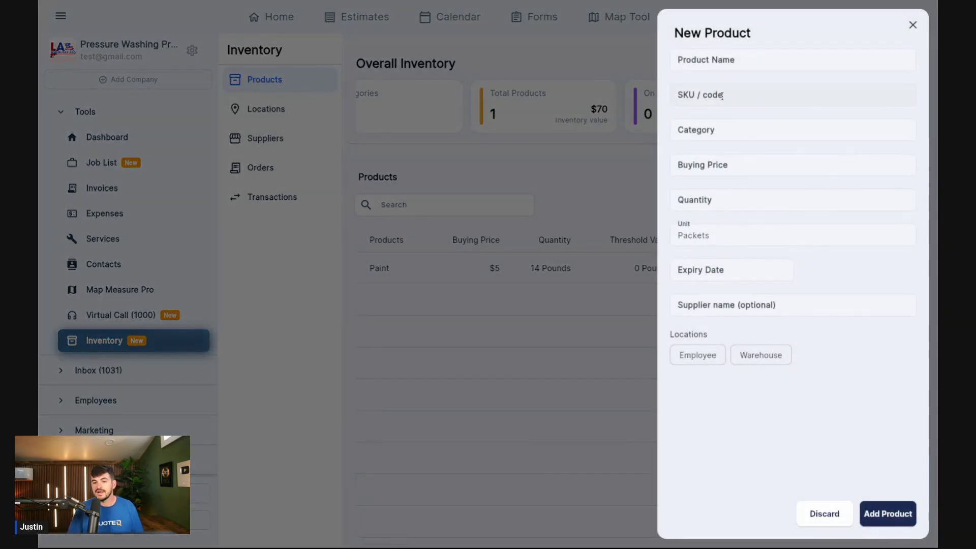
click(577, 244)
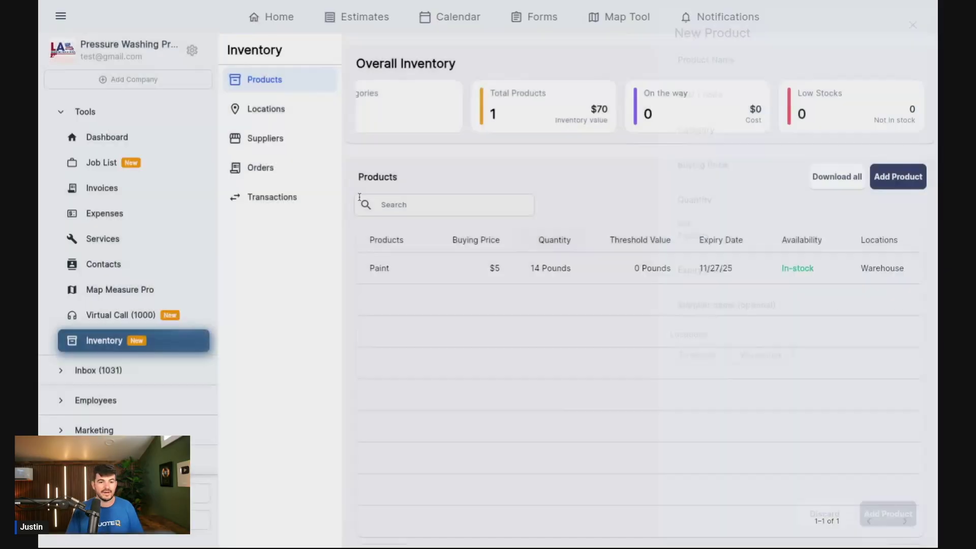
Visit Locations, Suppliers, Orders and Transactions, then return to Products showing Paint at $5
click(265, 109)
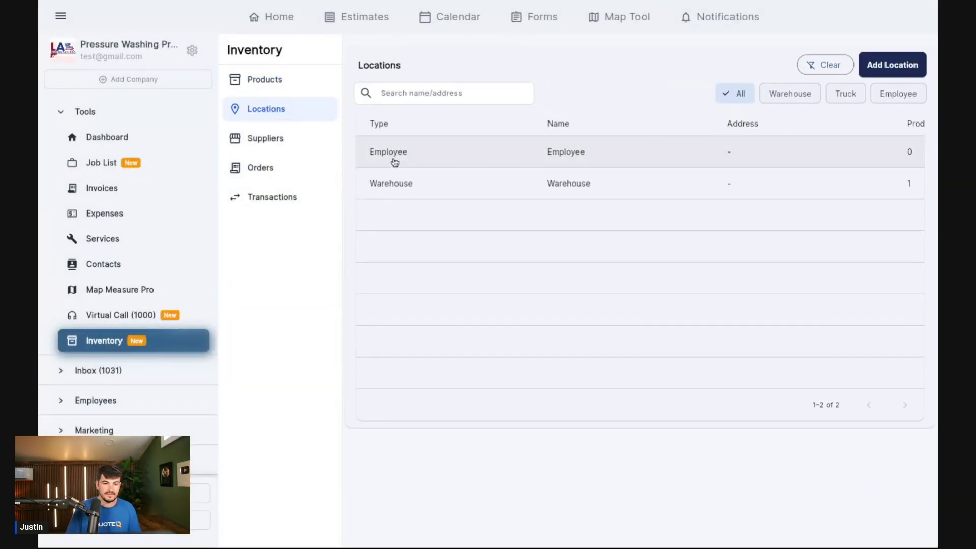
click(258, 145)
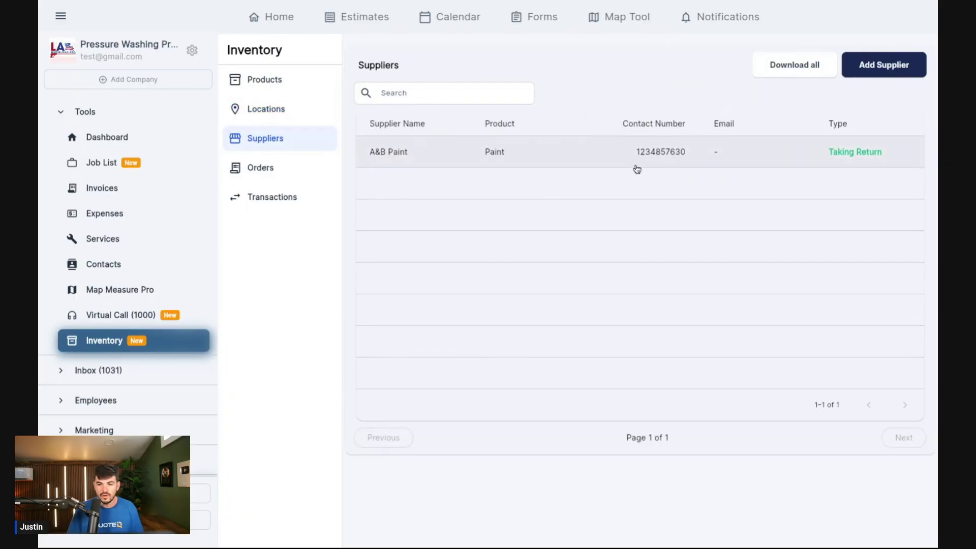
click(256, 171)
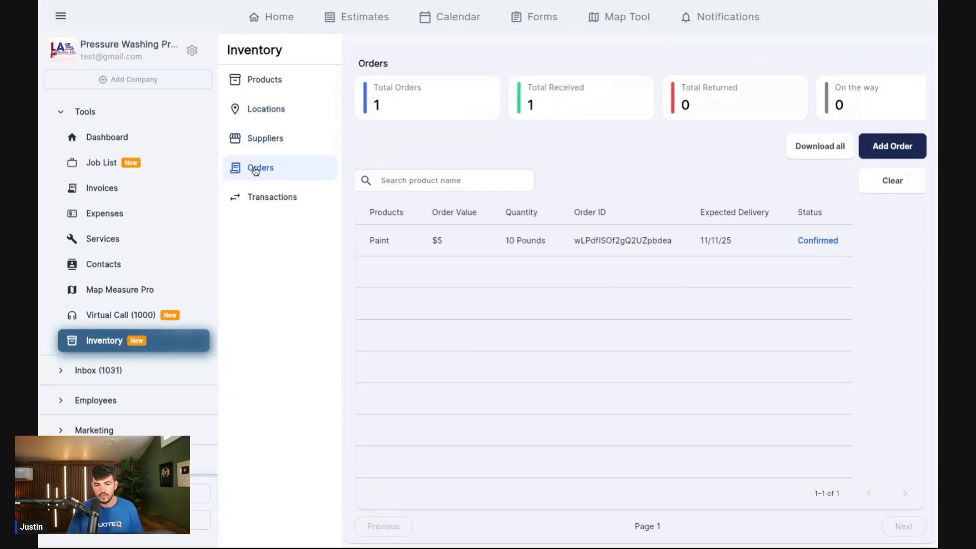
click(259, 198)
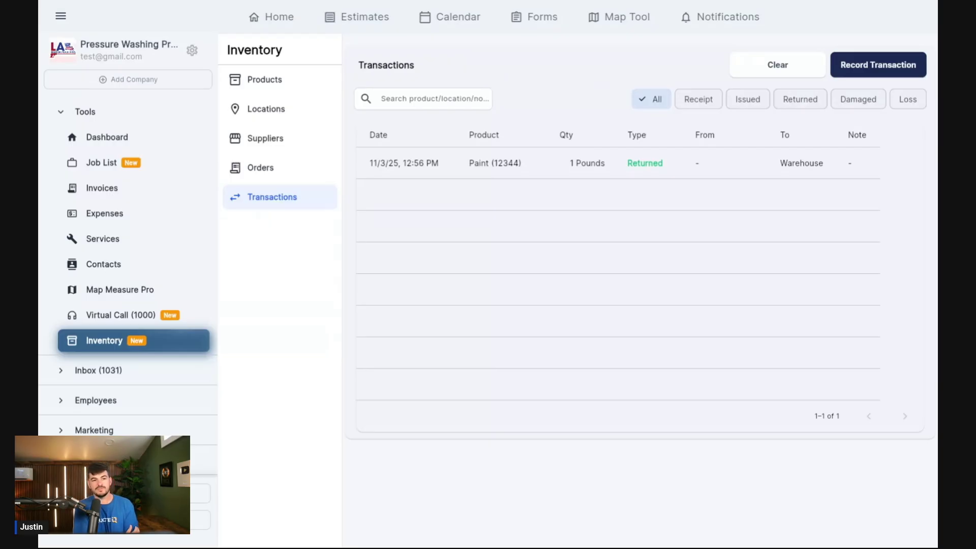
click(264, 79)
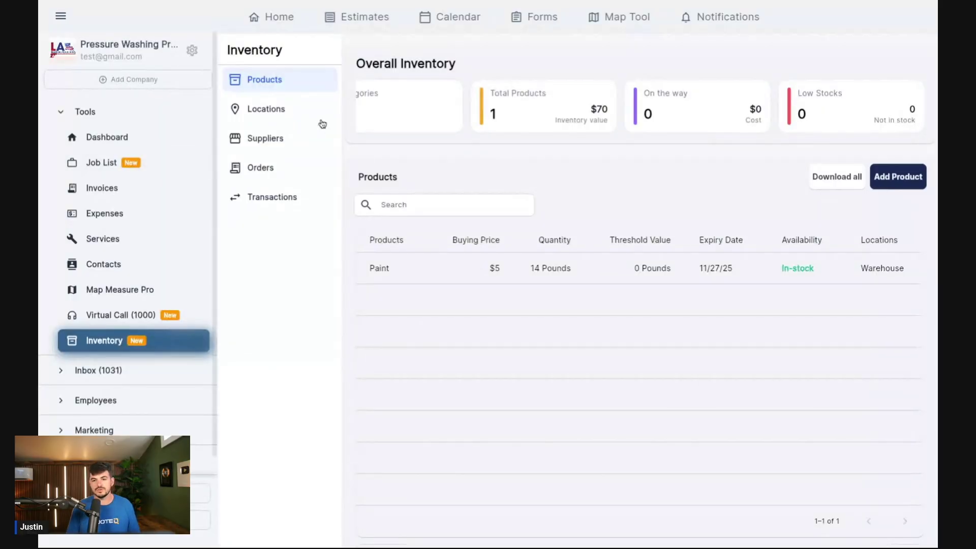
View today's Employee Timeline on the calendar, then open the Client Hub inbox with six open conversations
click(451, 20)
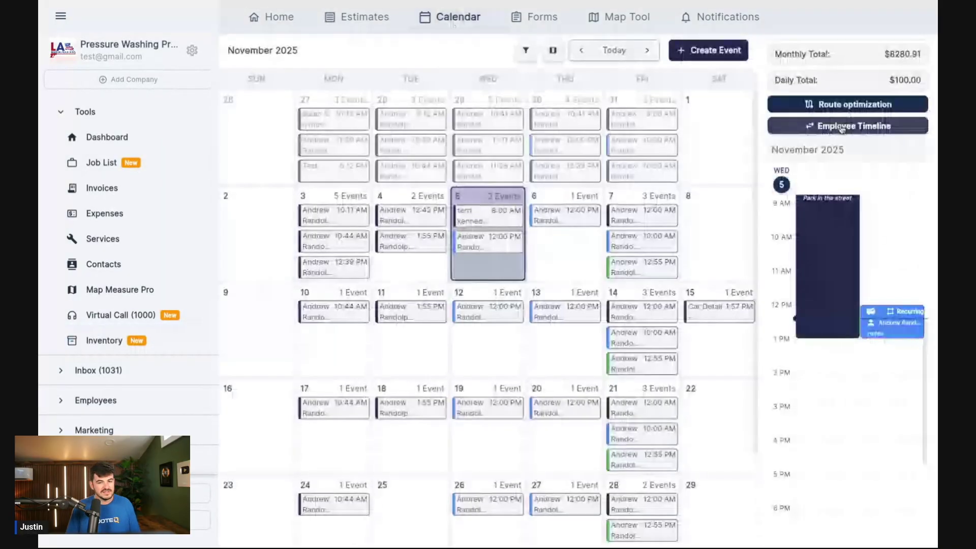
click(844, 127)
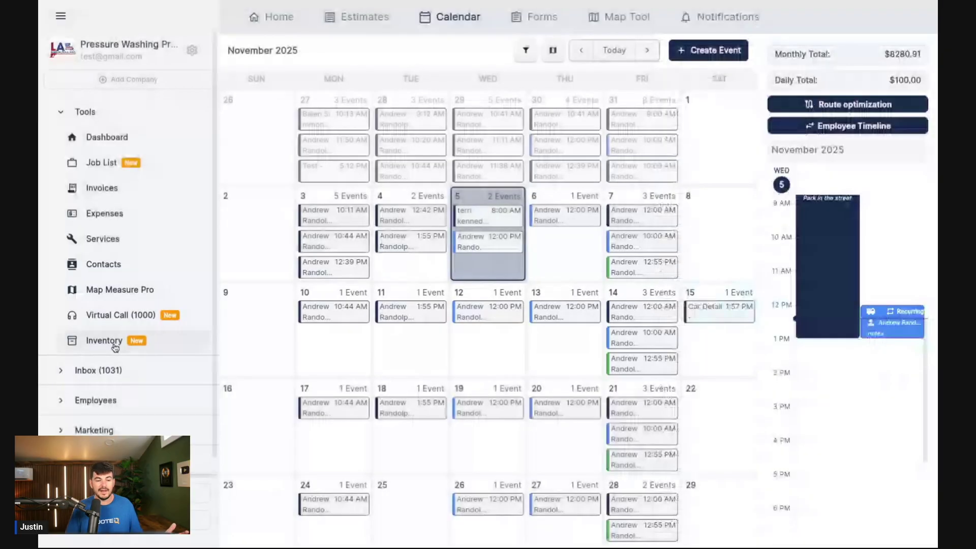
click(68, 339)
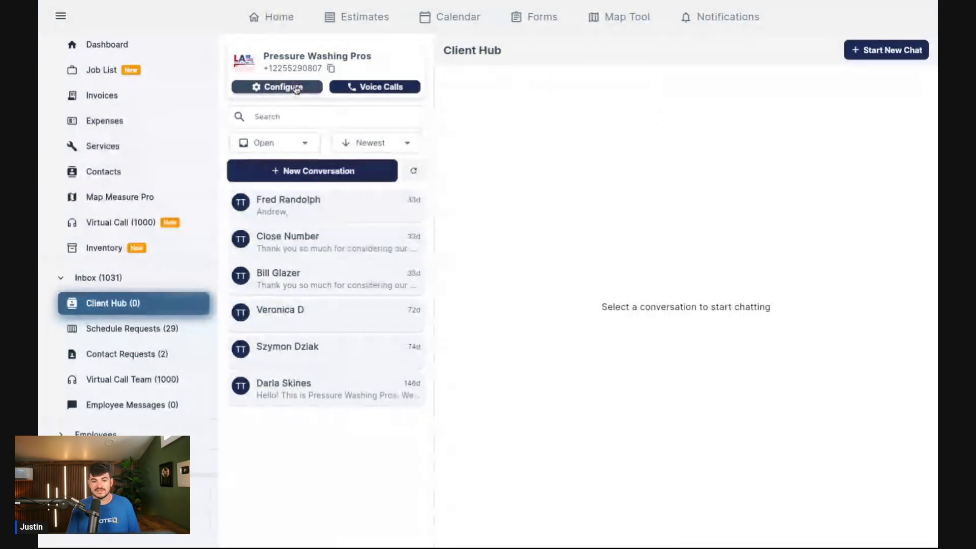
click(296, 89)
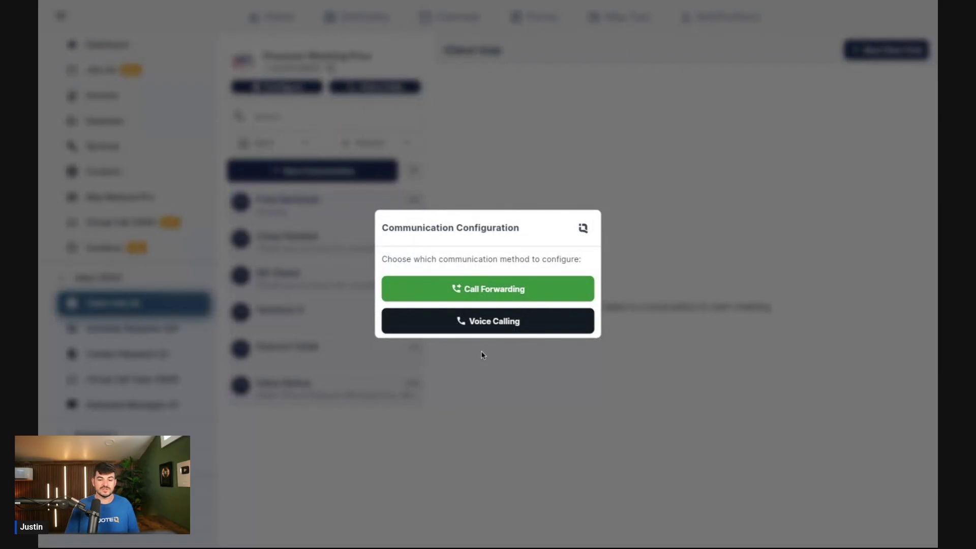
click(467, 322)
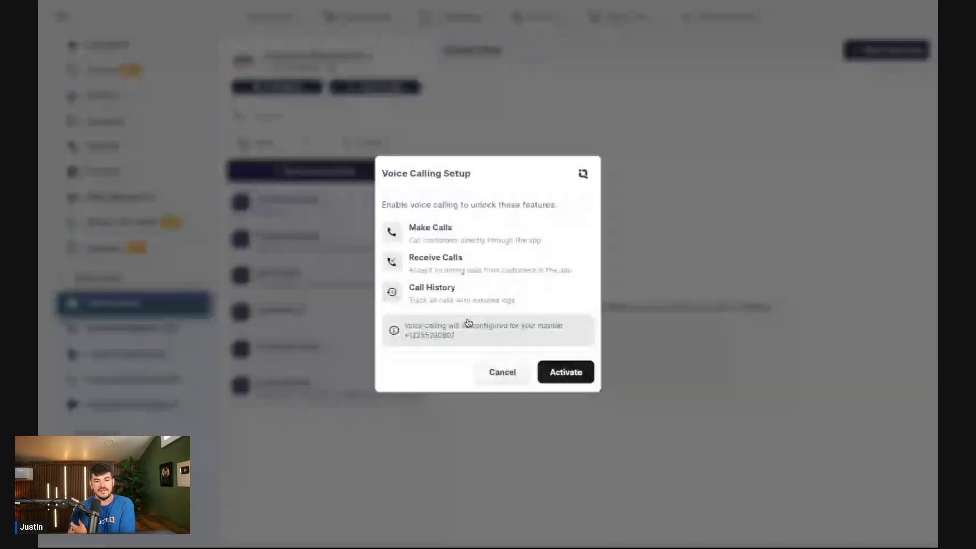
click(631, 173)
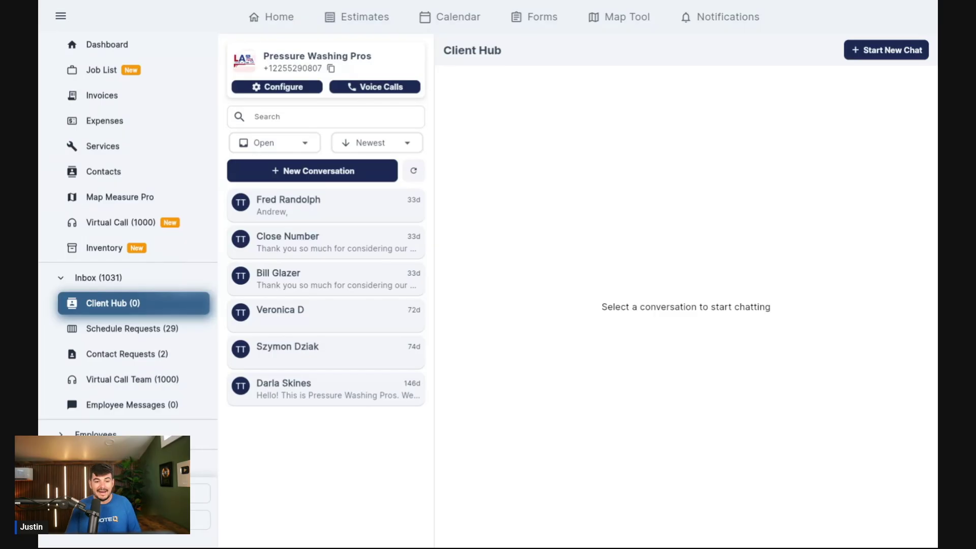
scroll(131, 248, up, 2)
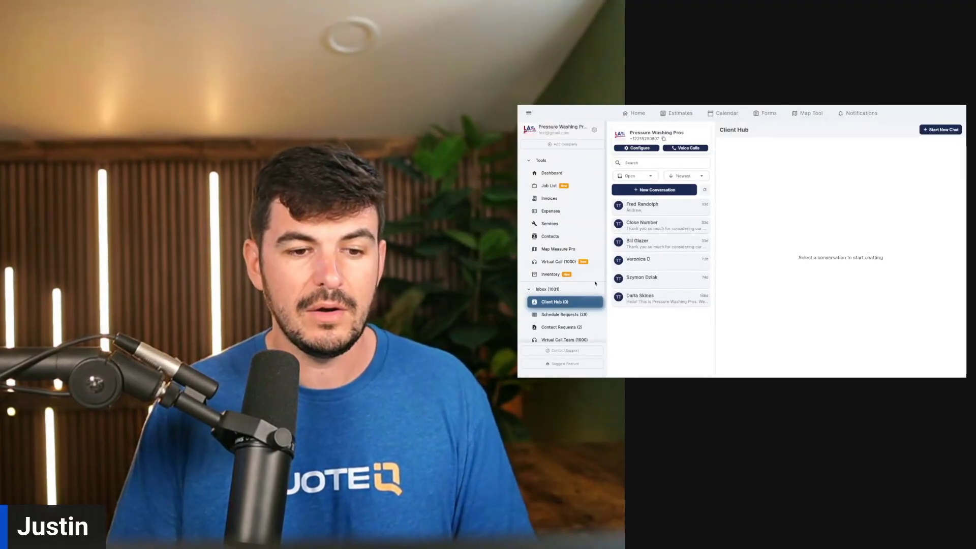
scroll(586, 321, down, 2)
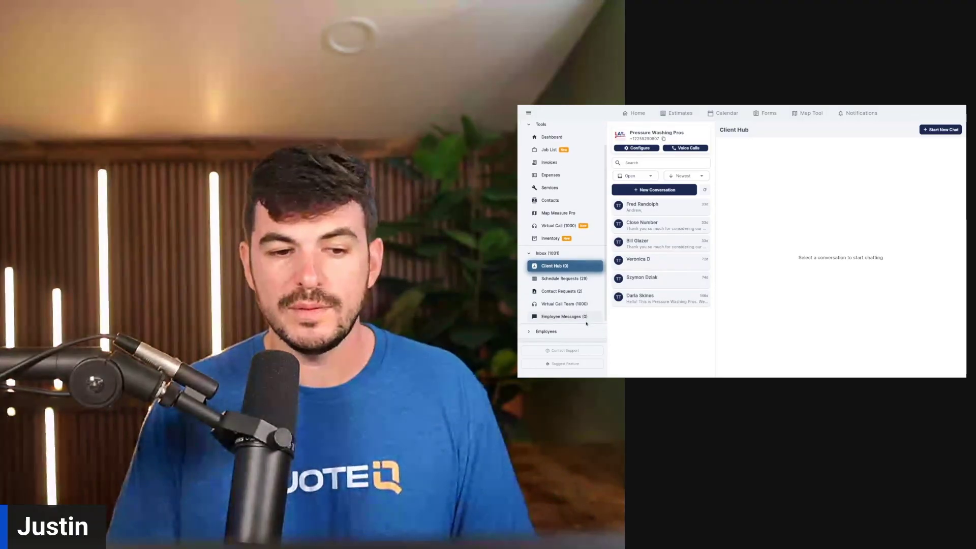
scroll(586, 323, down, 4)
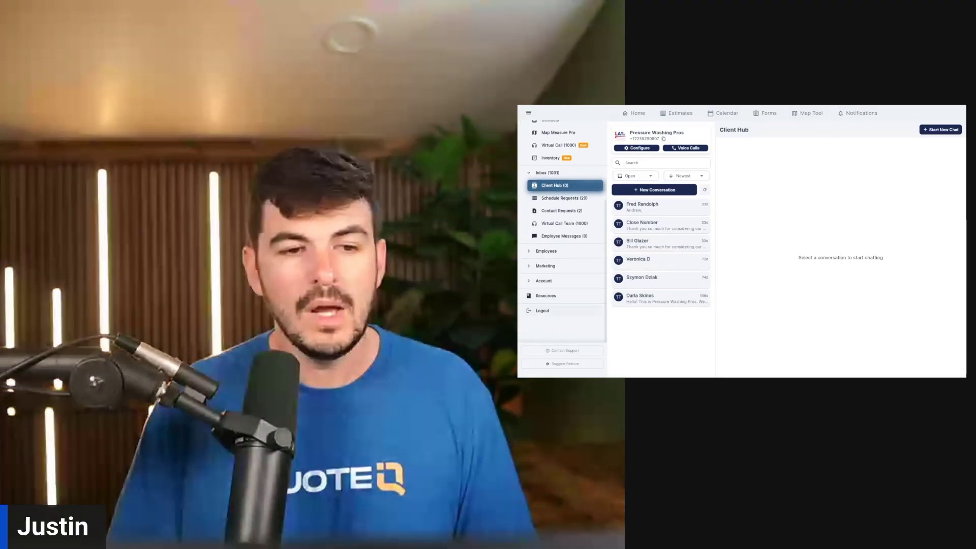
scroll(564, 234, up, 6)
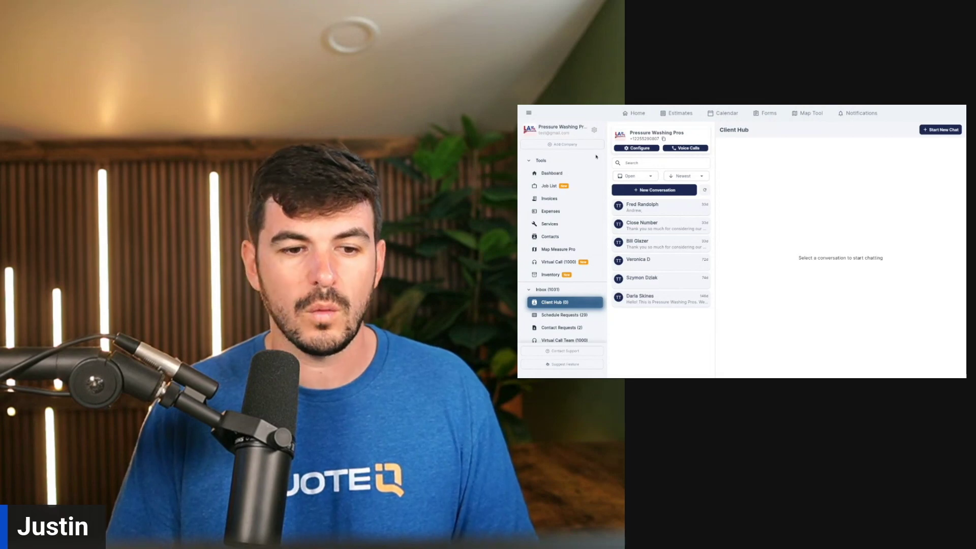
Show the In Progress features: Equipment Inventory, Job Costing and Pipeline Feature
click(569, 362)
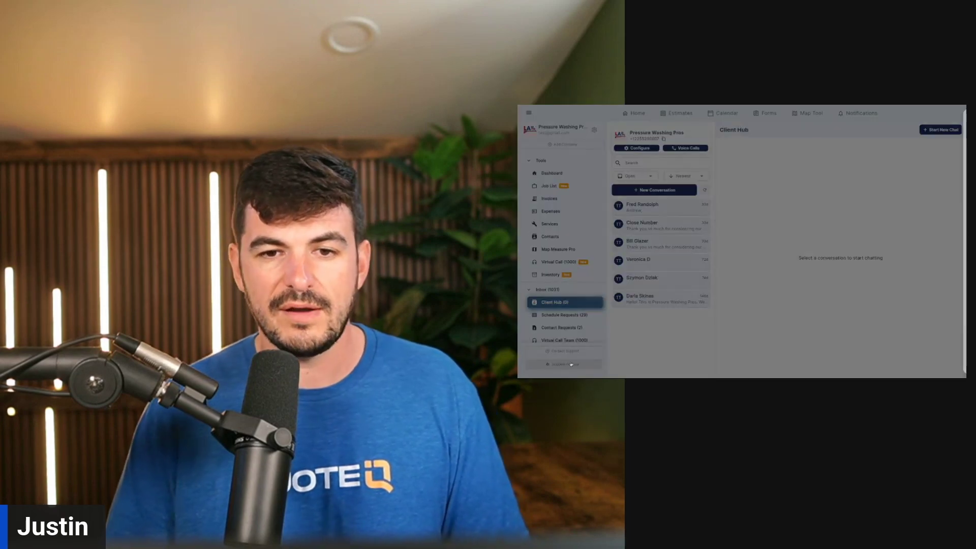
click(902, 133)
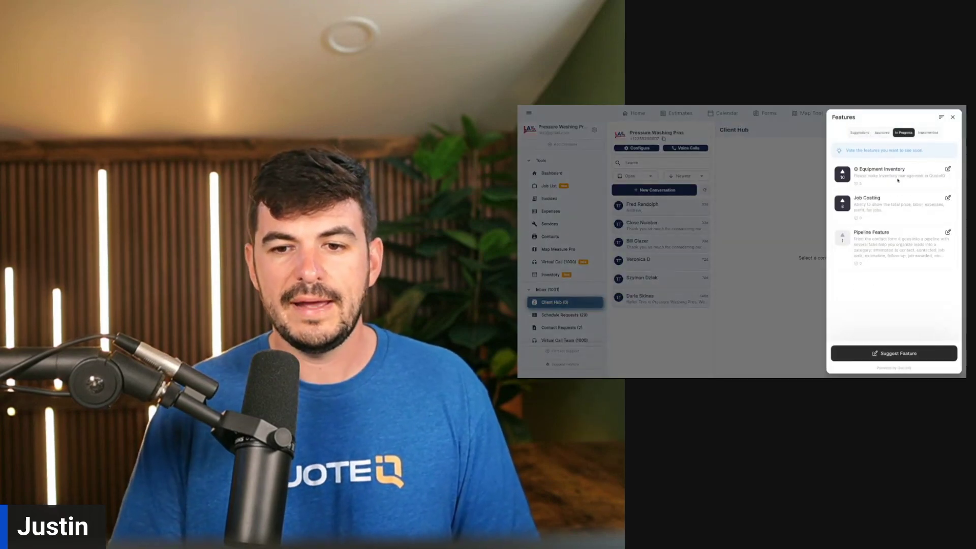